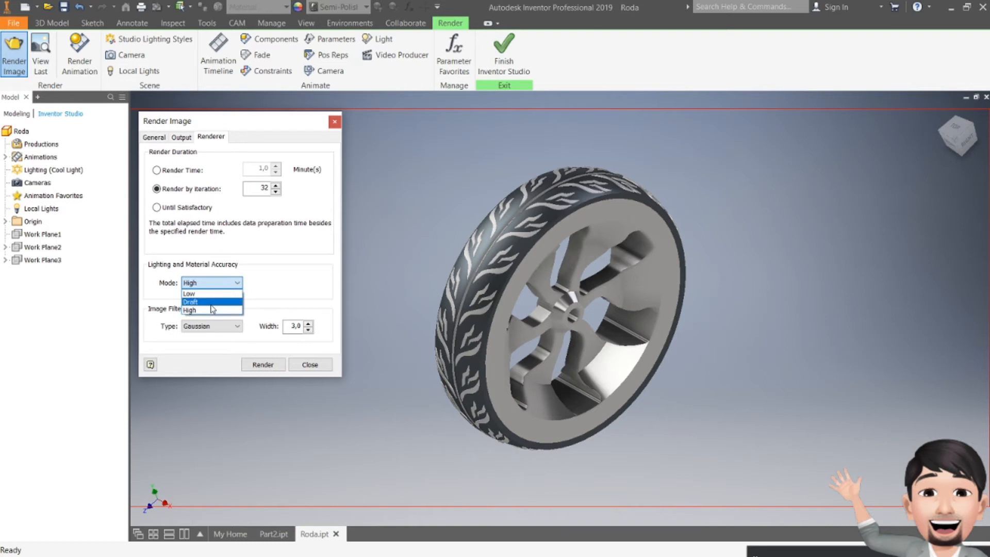
# - Set the lighting and material accuracy mode to High and keep Gaussian as the antialiasing filter type
pyautogui.click(212, 310)
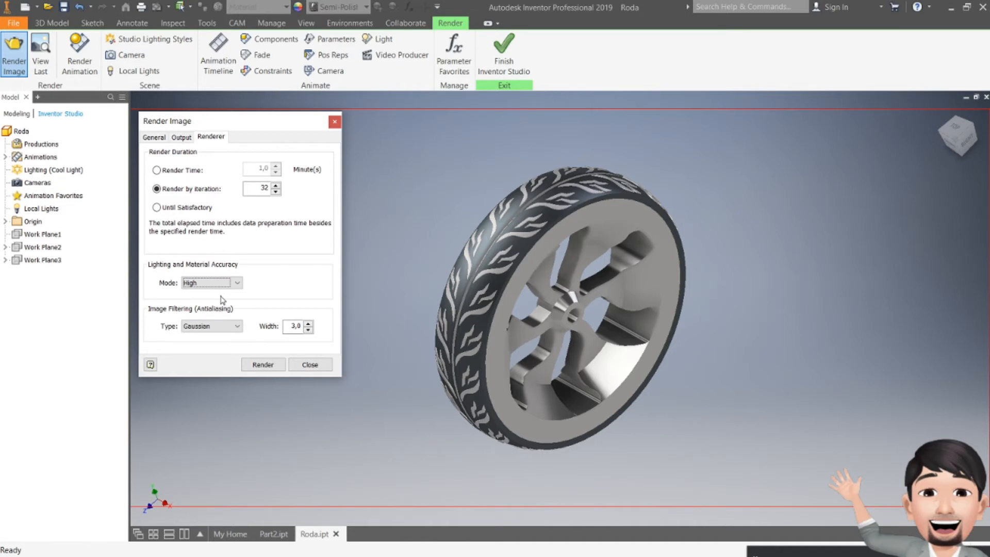
pyautogui.click(237, 327)
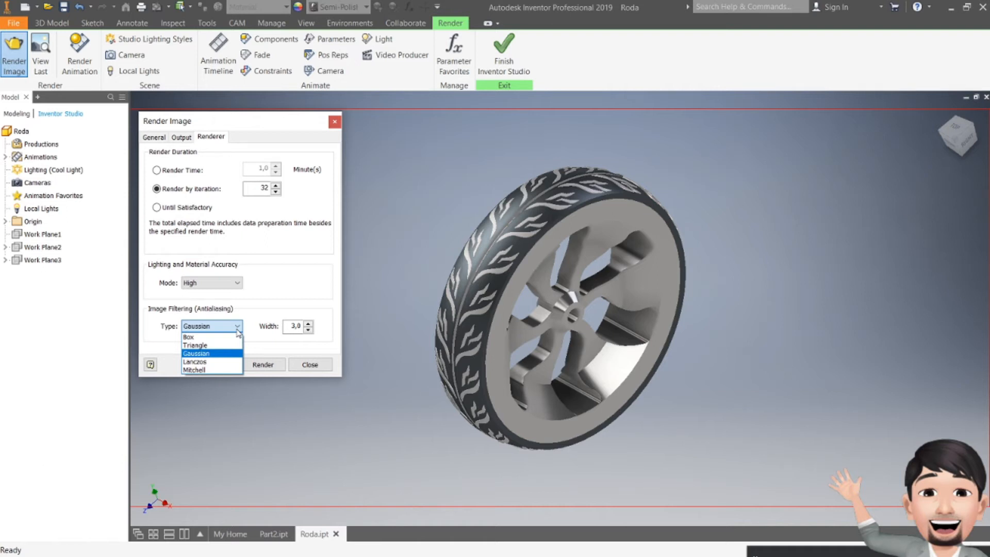
pyautogui.click(237, 327)
pyautogui.click(237, 327)
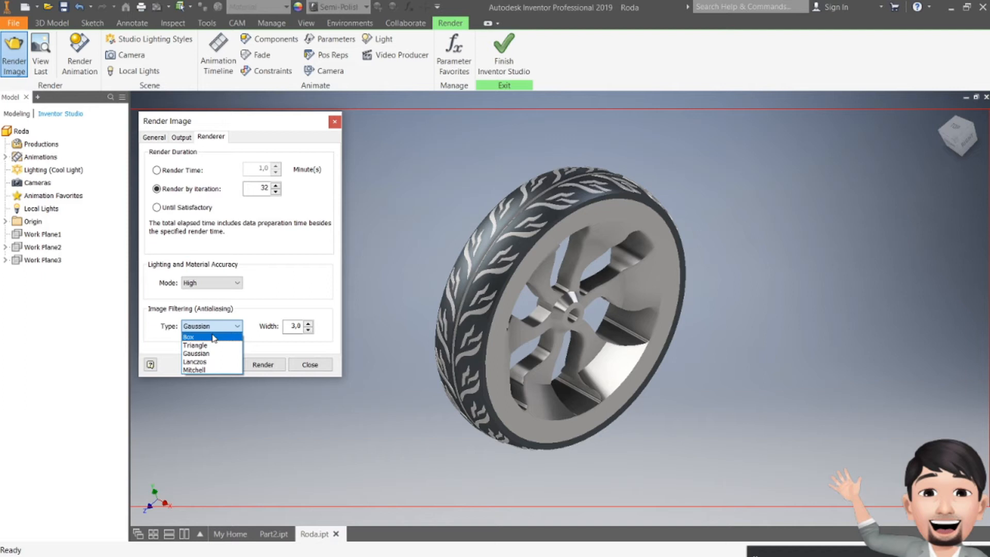
pyautogui.click(222, 327)
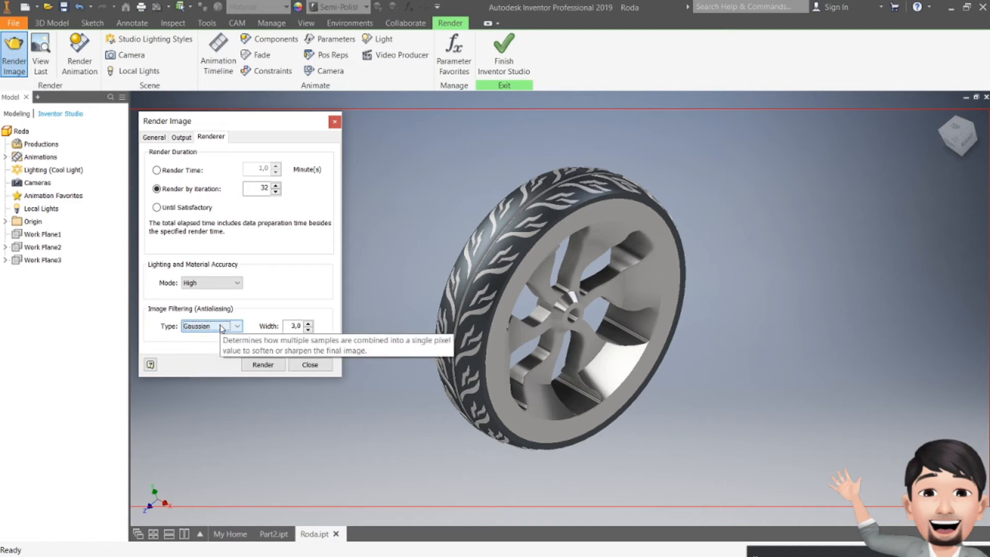
# - Enable saving of the rendered image and set its output file to the JPEG Roda on the Desktop
pyautogui.click(178, 140)
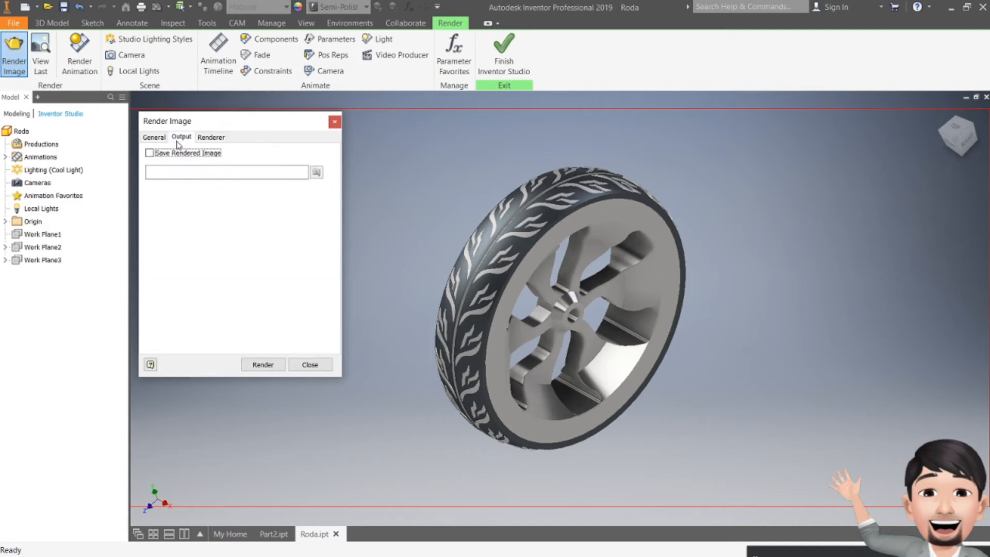
pyautogui.click(153, 138)
pyautogui.click(180, 137)
pyautogui.click(211, 138)
pyautogui.click(182, 137)
pyautogui.click(154, 138)
pyautogui.click(187, 140)
pyautogui.click(198, 153)
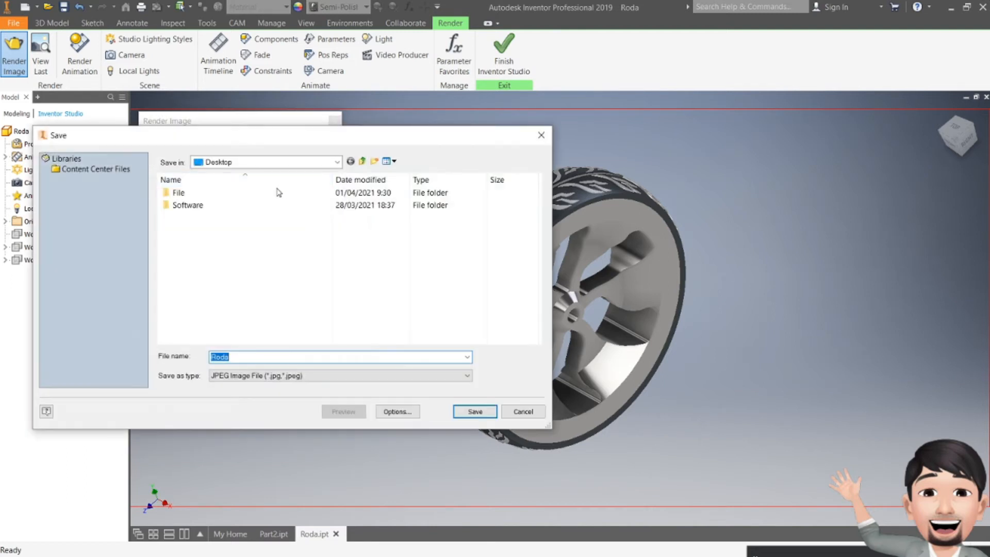
pyautogui.click(485, 411)
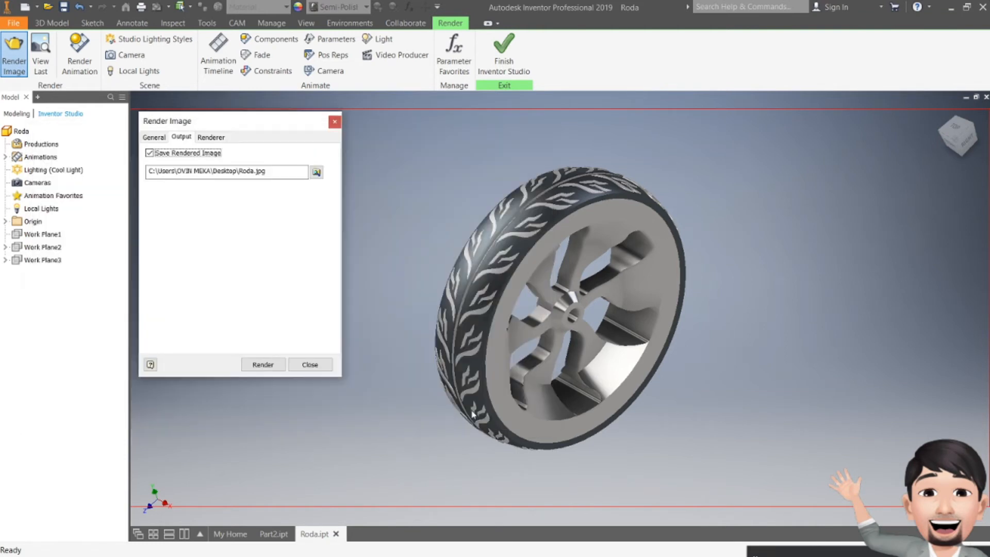
# - Set the render image size to a width of 800 and a height of 400
pyautogui.click(206, 138)
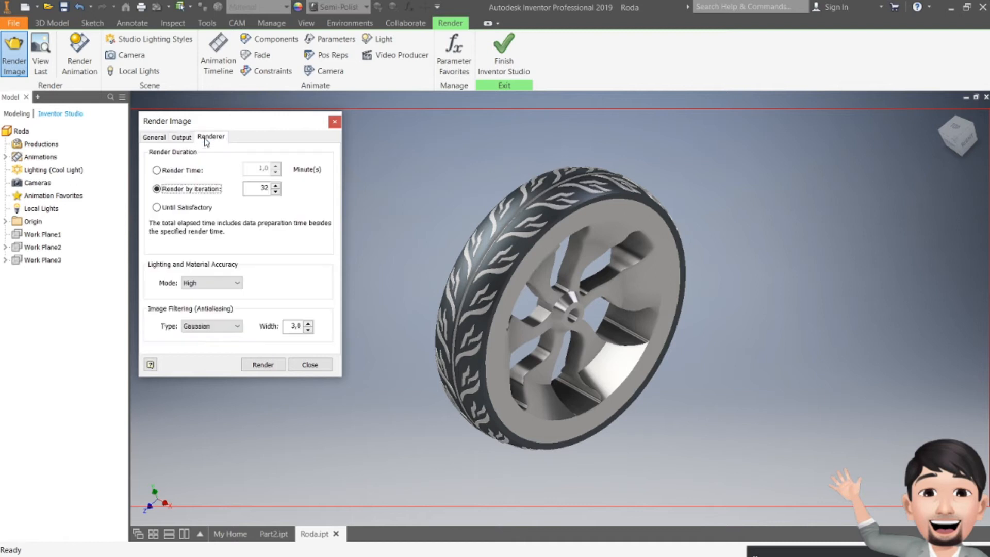
pyautogui.click(154, 137)
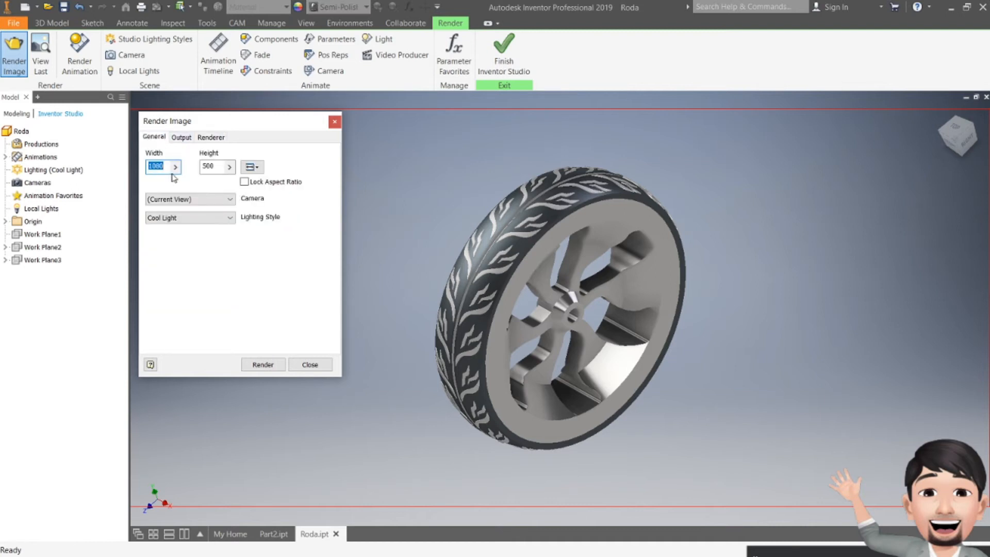
pyautogui.write('800')
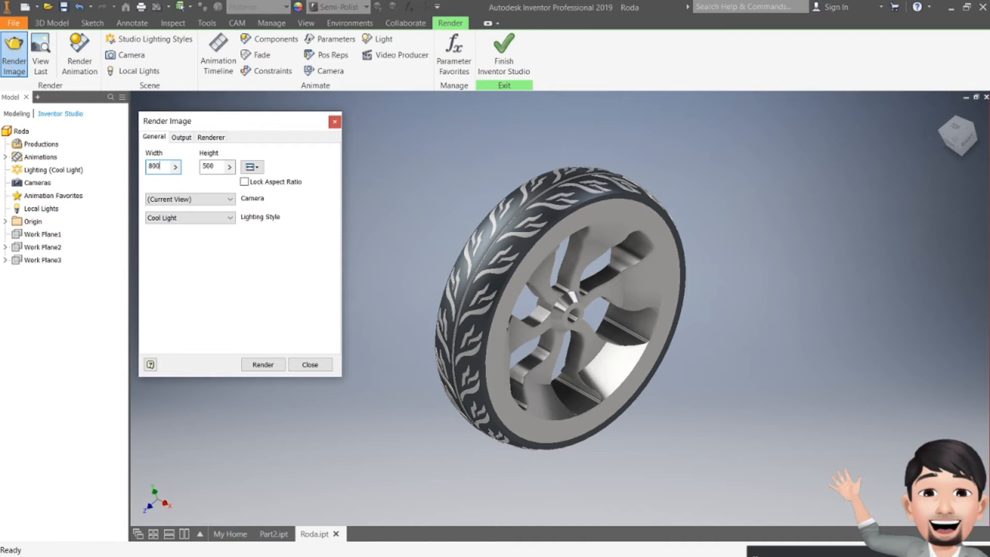
pyautogui.click(208, 166)
pyautogui.doubleClick(208, 166)
pyautogui.write('400')
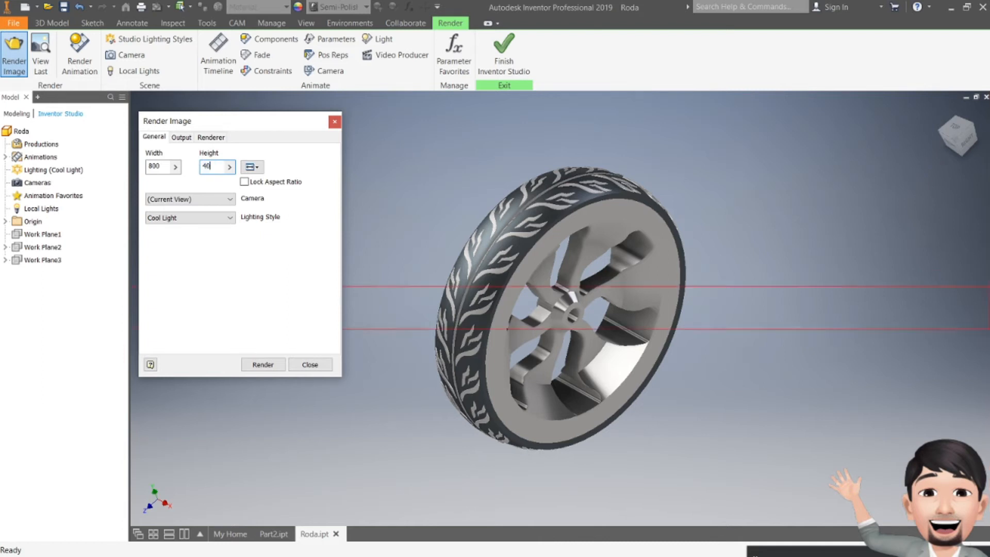
pyautogui.click(631, 303)
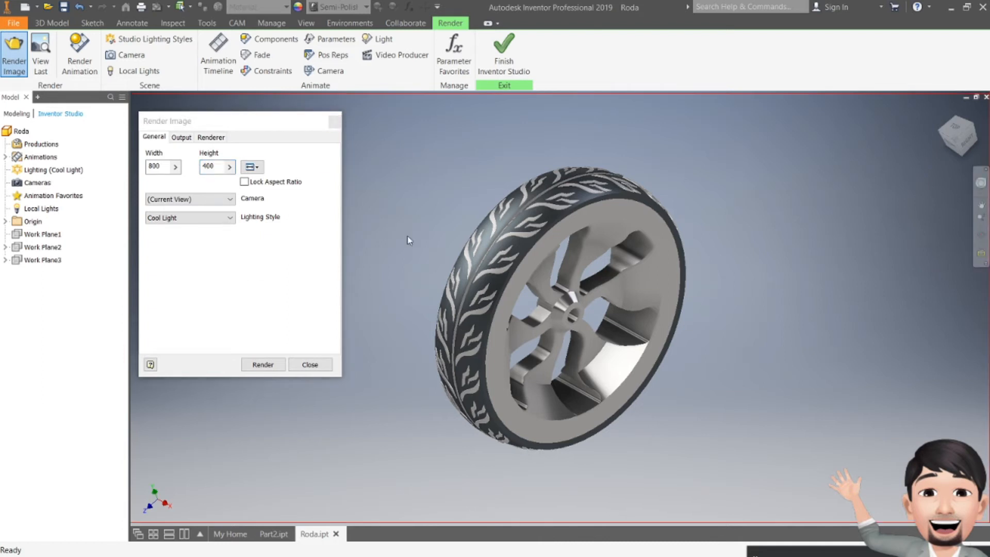
# - Set the render image size to the 640 X 480 preset, leaving the aspect ratio unlocked
pyautogui.click(252, 167)
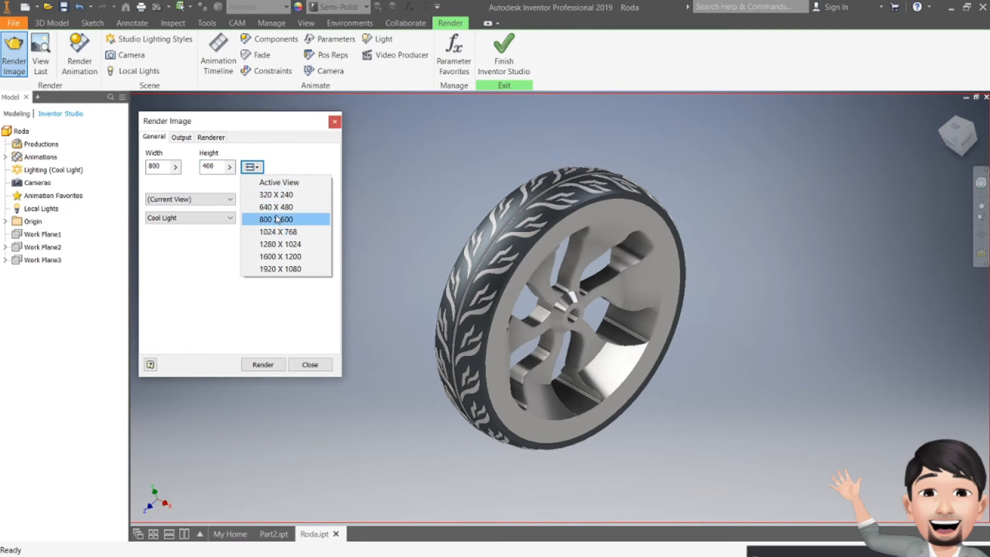
pyautogui.click(277, 207)
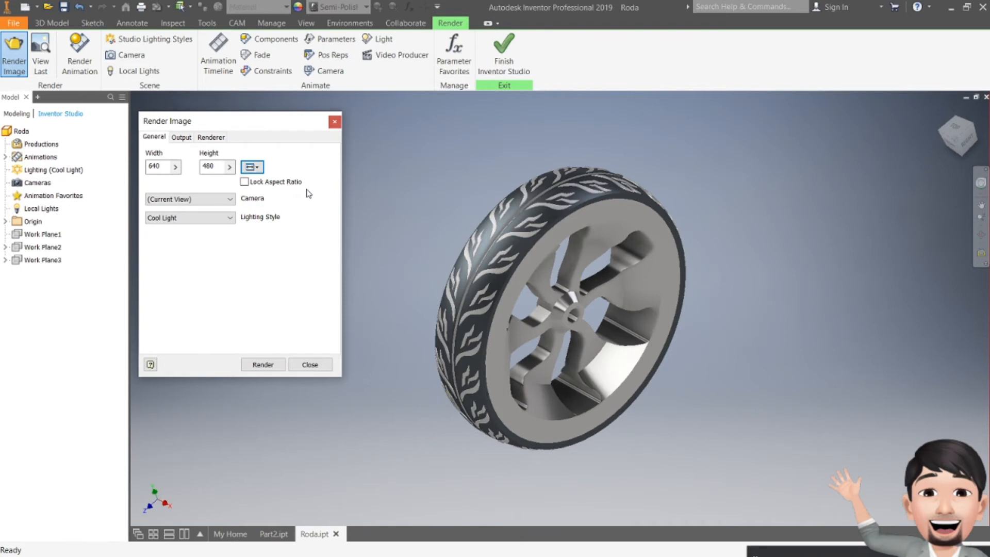
pyautogui.click(245, 182)
pyautogui.scroll(-5, 578, 248)
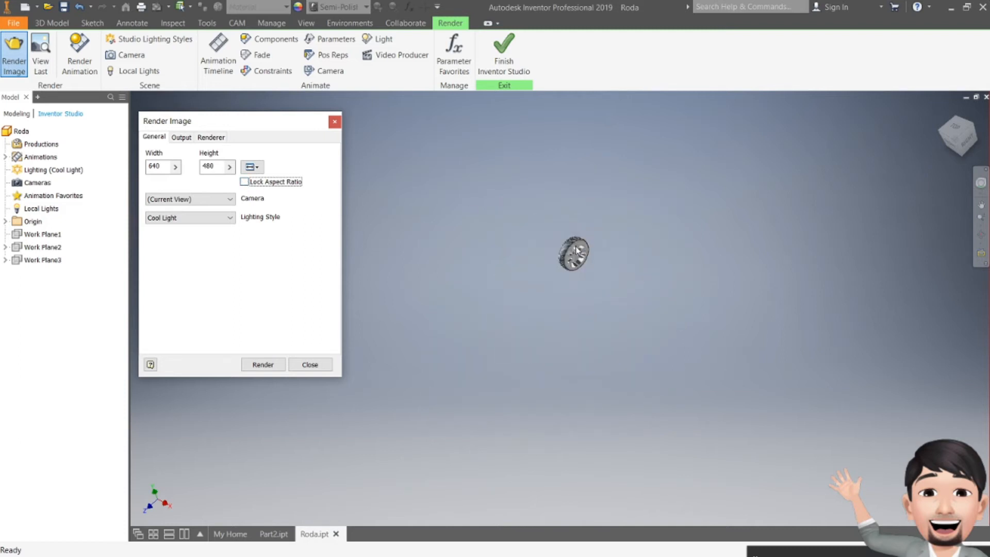
pyautogui.scroll(8, 577, 247)
pyautogui.scroll(-3, 577, 248)
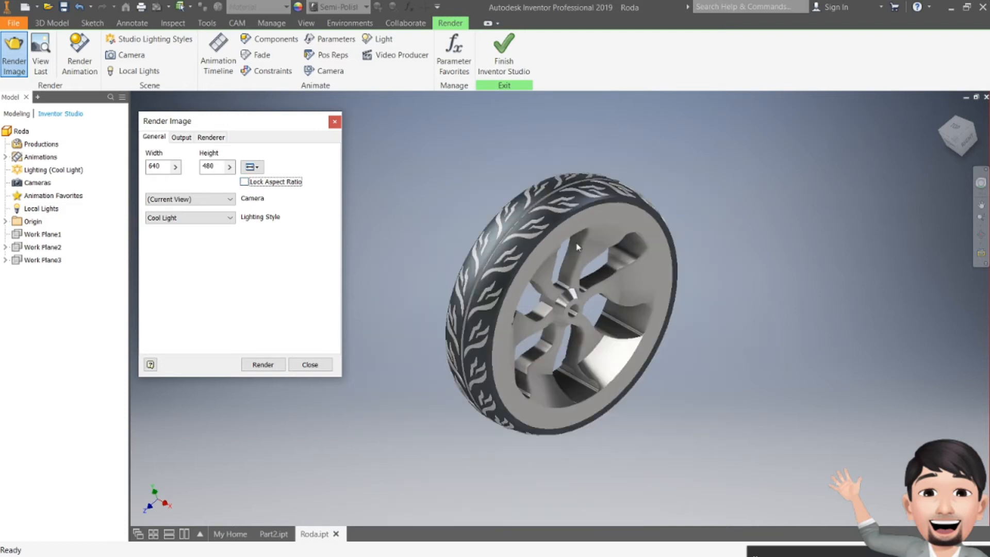
pyautogui.click(163, 167)
pyautogui.click(252, 167)
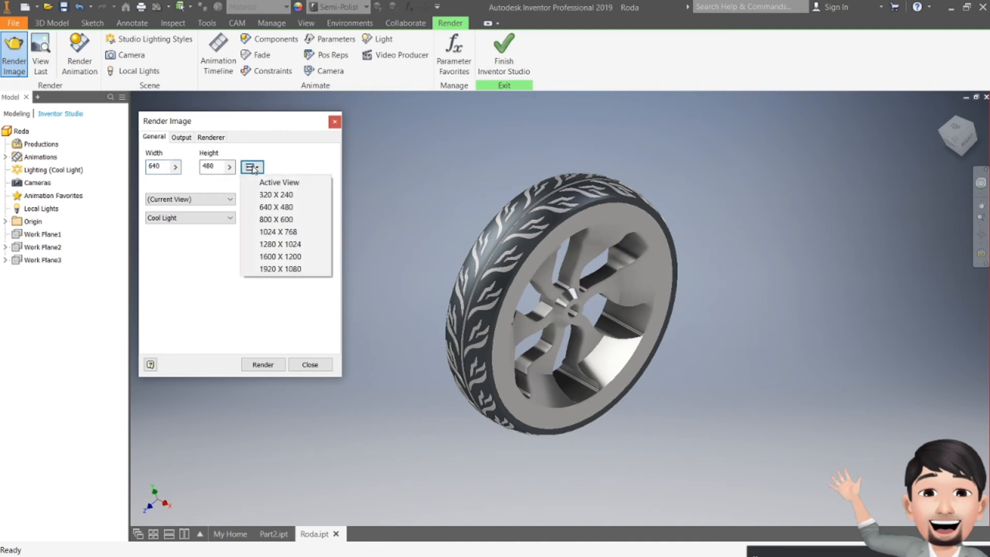
pyautogui.click(282, 213)
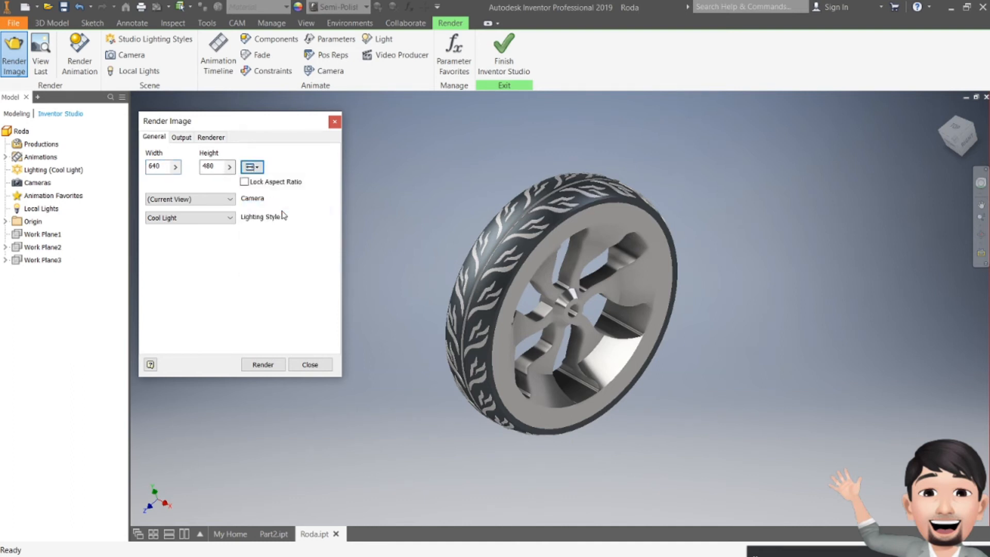
# - Limit the render duration by render time at 1,0 minute and keep the lighting and material accuracy at High
pyautogui.click(182, 138)
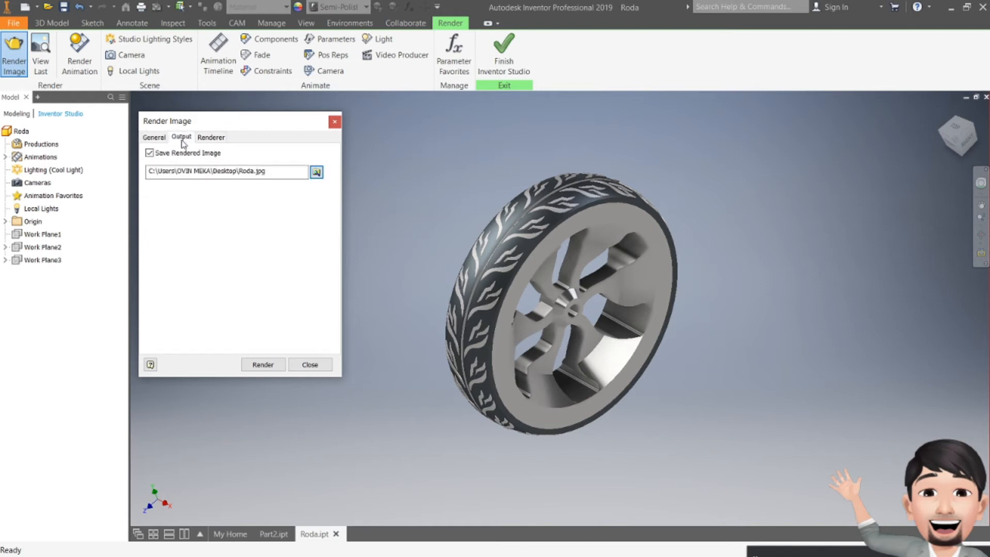
pyautogui.click(211, 137)
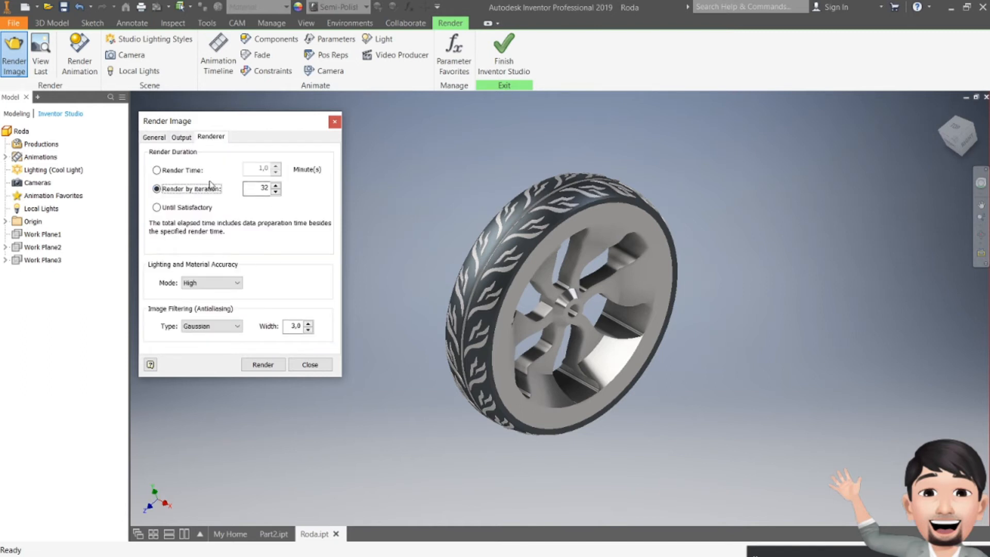
pyautogui.click(196, 208)
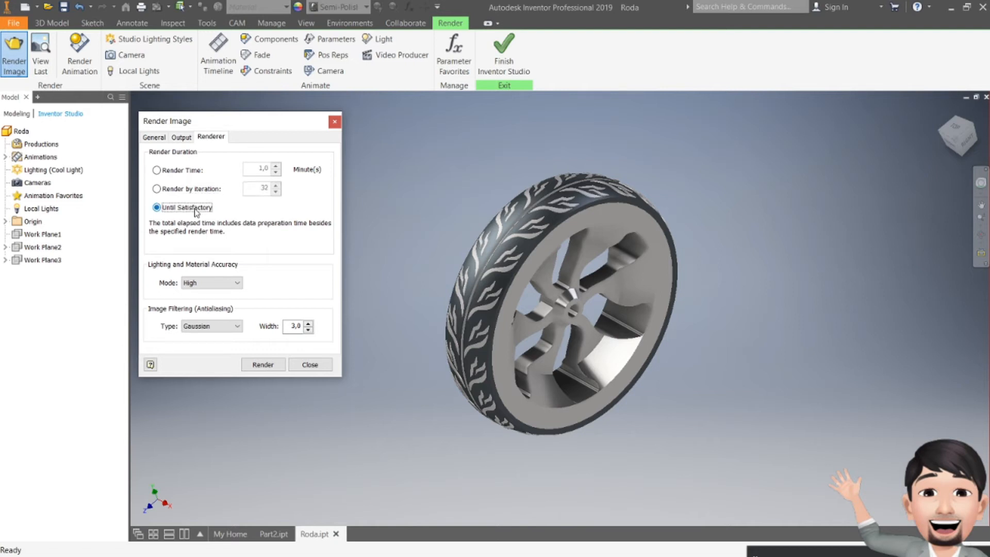
pyautogui.click(200, 192)
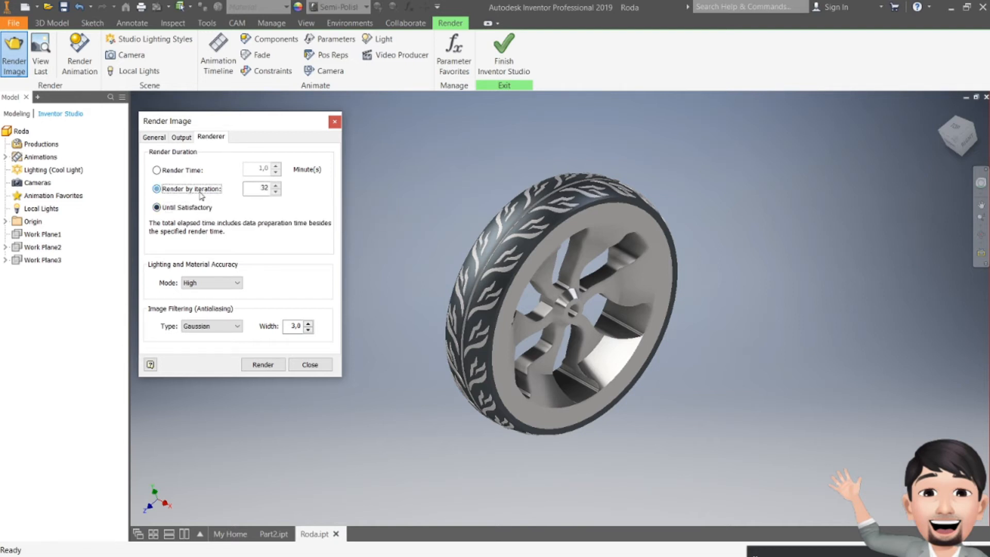
pyautogui.click(181, 171)
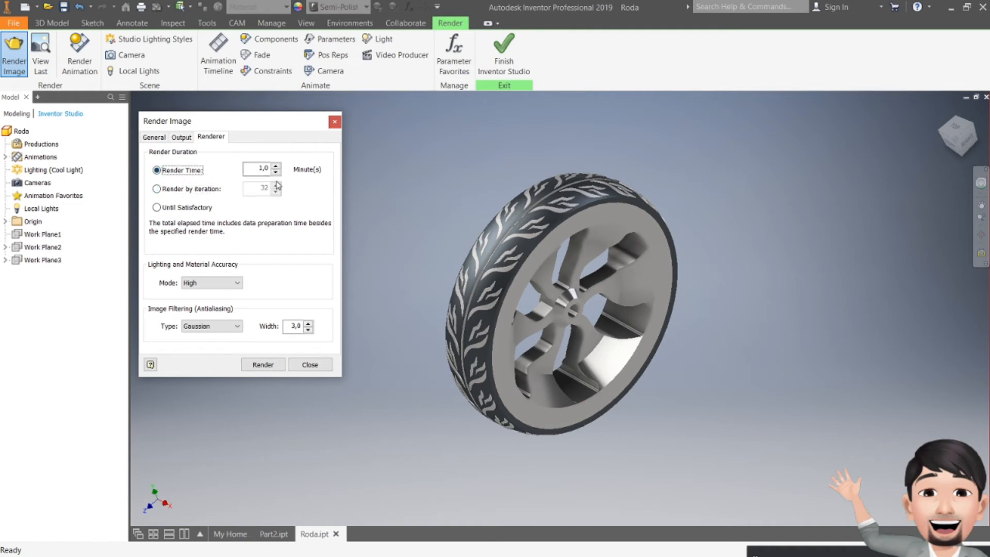
pyautogui.click(210, 284)
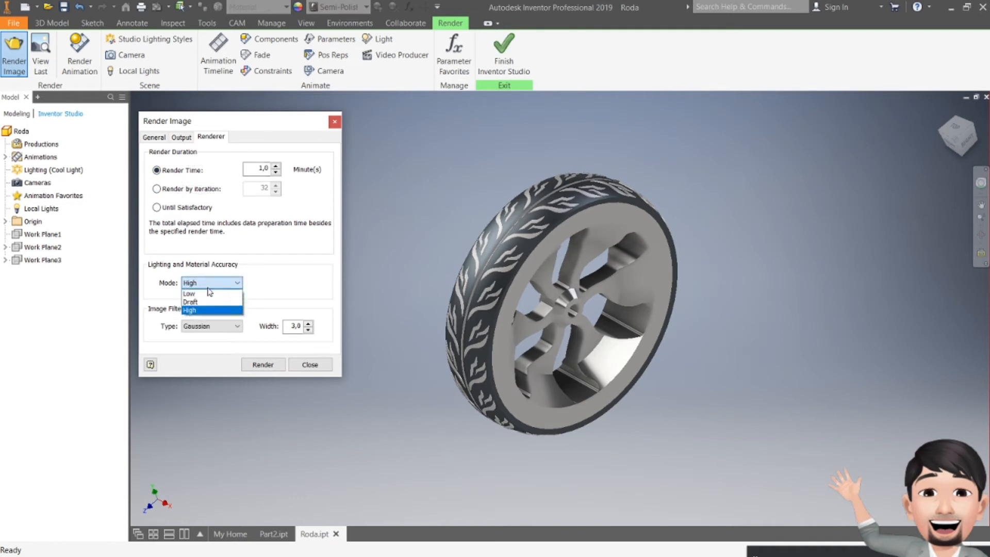
pyautogui.click(203, 307)
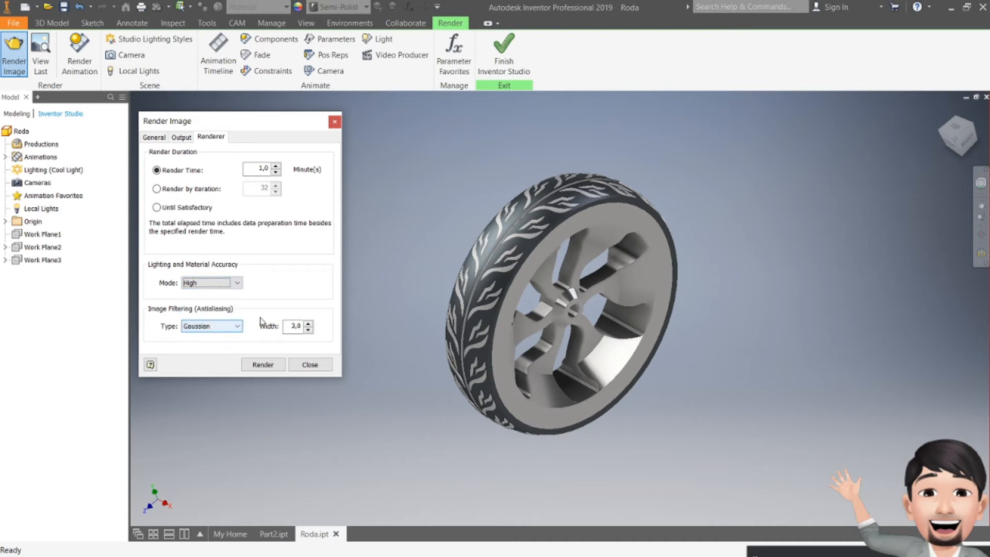
# - Render the wheel from the current view with the Cool Light lighting style
pyautogui.click(154, 137)
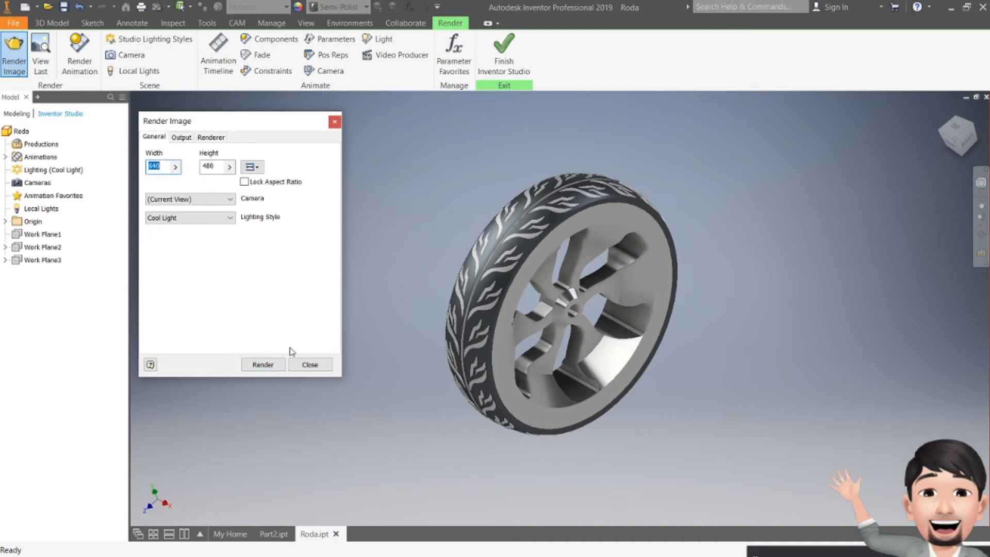
pyautogui.click(263, 365)
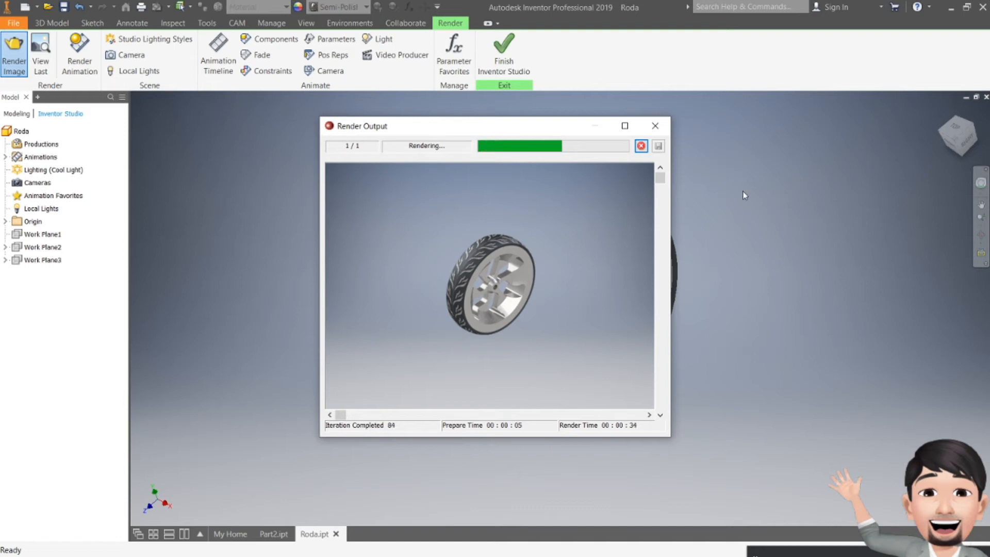
pyautogui.moveTo(660, 178)
pyautogui.mouseDown()
pyautogui.moveTo(662, 278)
pyautogui.moveTo(658, 196)
pyautogui.mouseUp()
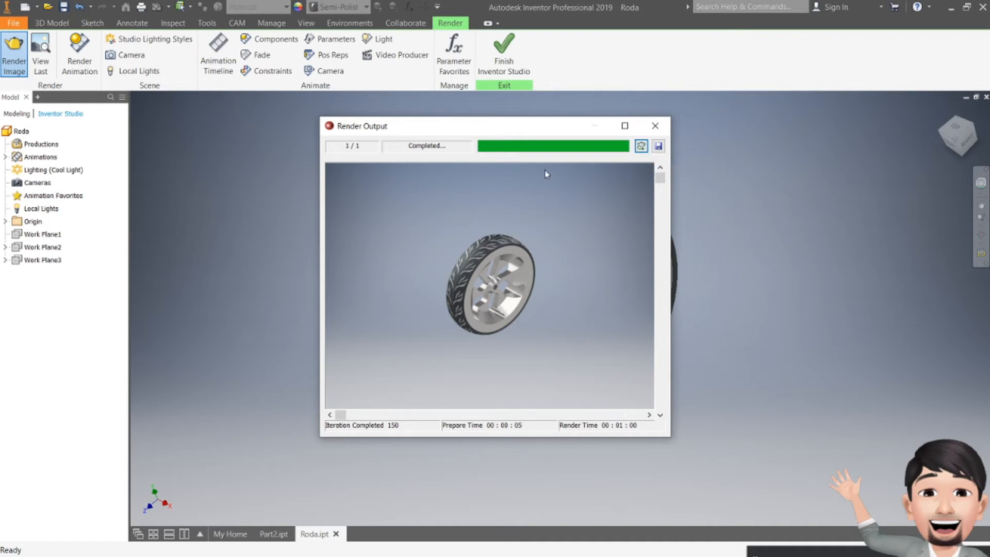
# - Save the finished render to the Desktop as the JPEG coba1 and look at the saved image in Photos
pyautogui.click(658, 148)
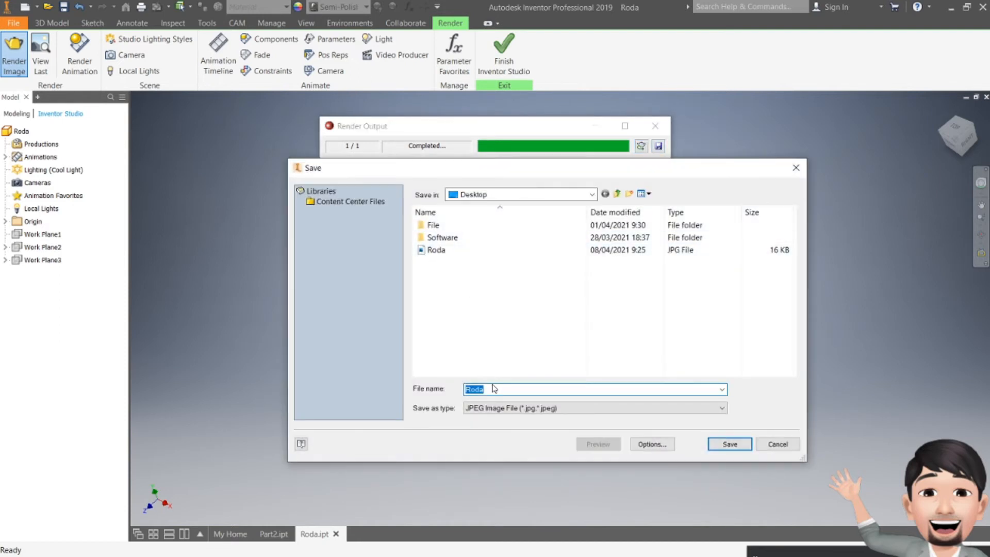
pyautogui.write('coba1')
pyautogui.click(728, 444)
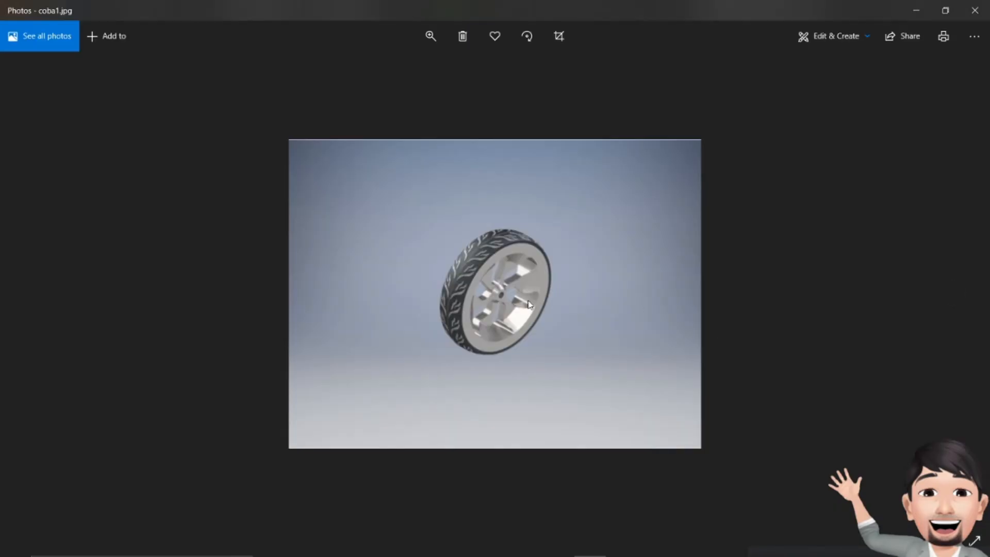
pyautogui.press('Right')
pyautogui.click(976, 11)
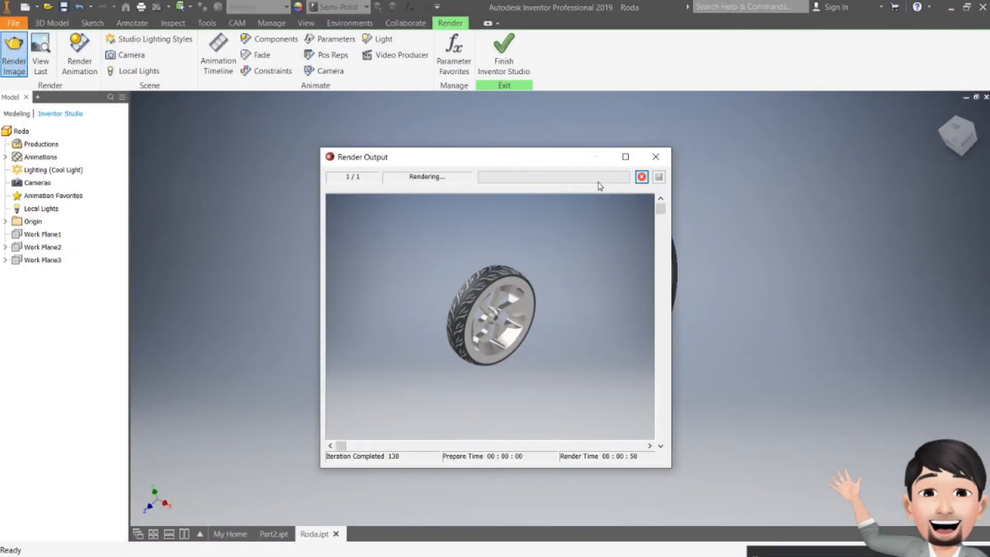
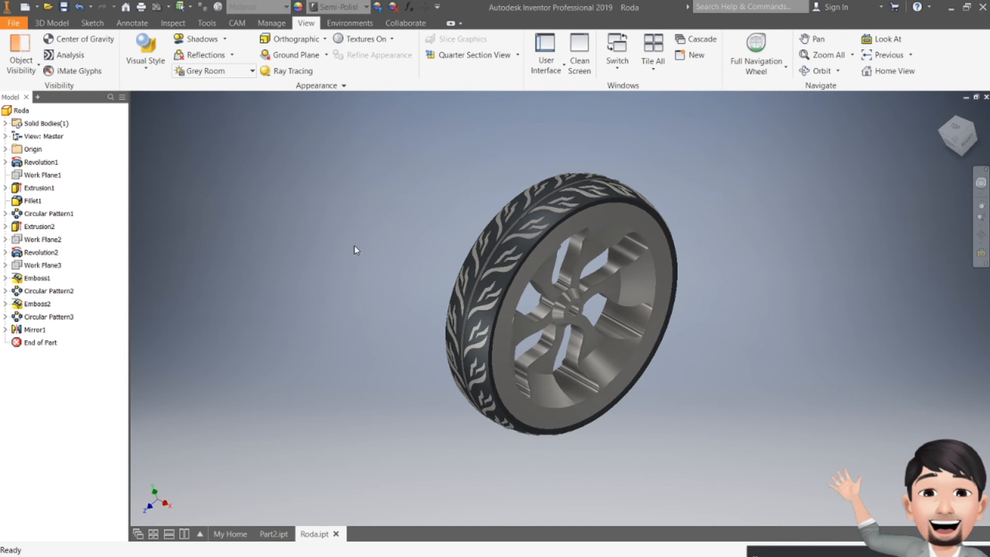
# - Turn on all shadows (ground, object and ambient) for the wheel model's display
pyautogui.click(225, 39)
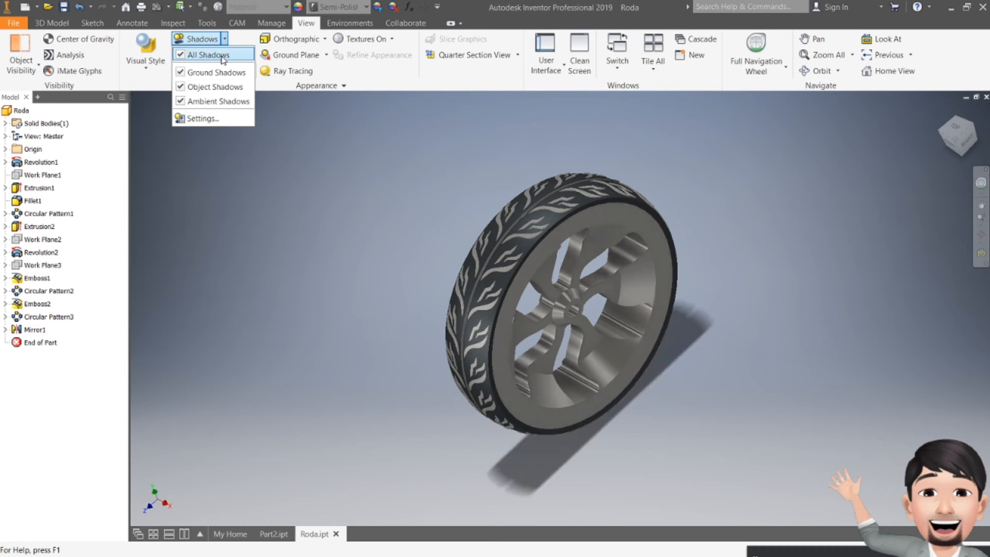
pyautogui.click(806, 342)
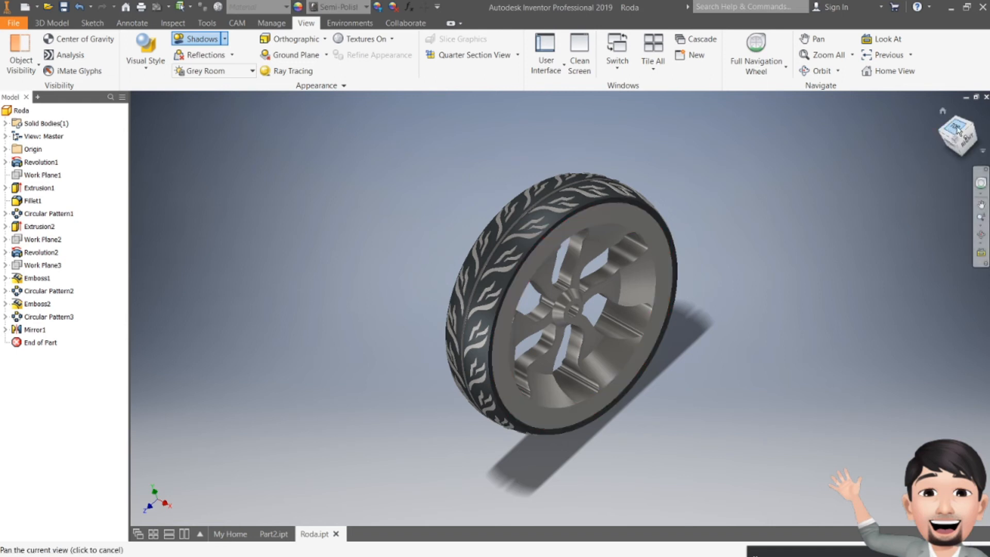
pyautogui.press('F4')
pyautogui.press('F4')
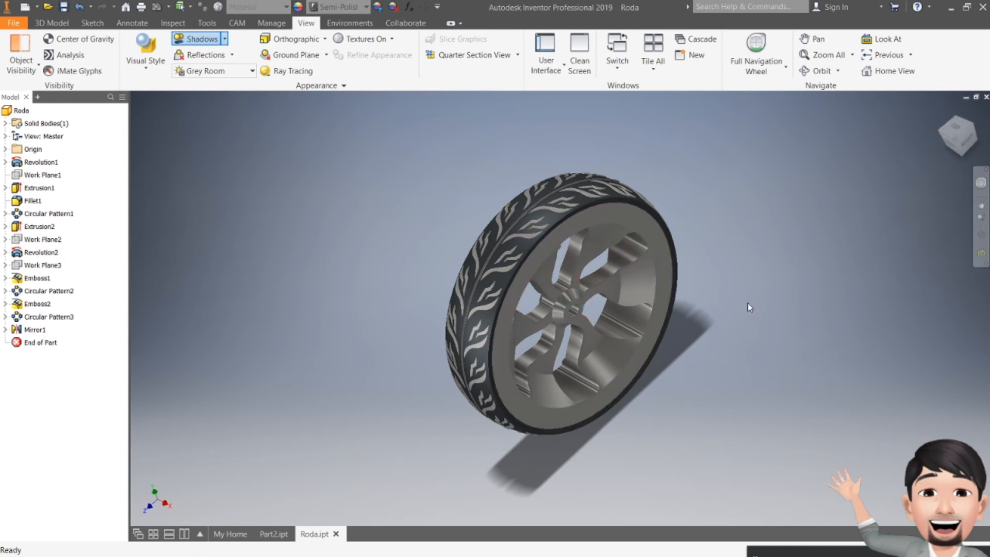
# - Turn off the ground, ambient and object shadows individually for the wheel's display
pyautogui.moveTo(606, 357); pyautogui.dragTo(652, 394)
pyautogui.press('Escape')
pyautogui.click(224, 39)
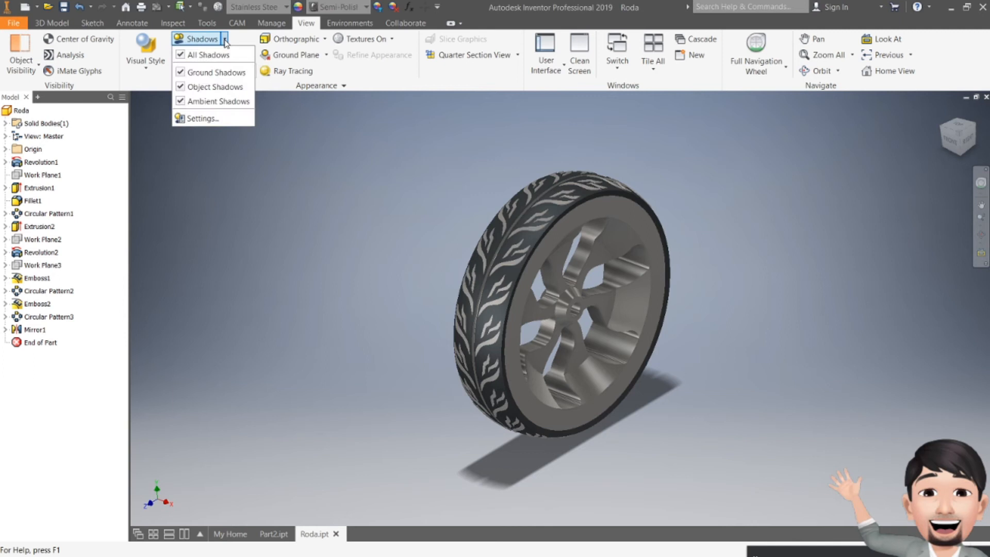
pyautogui.click(184, 73)
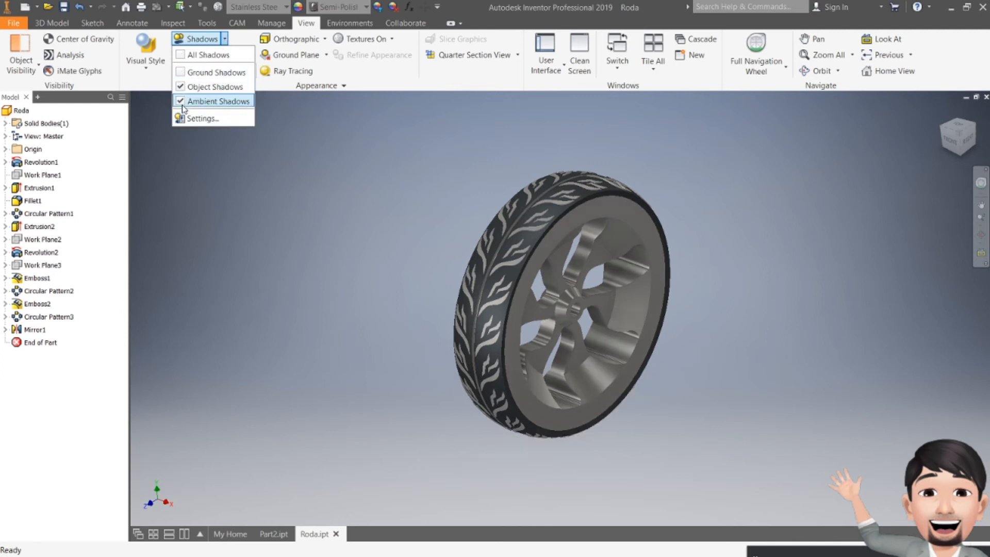
pyautogui.click(183, 102)
pyautogui.click(178, 87)
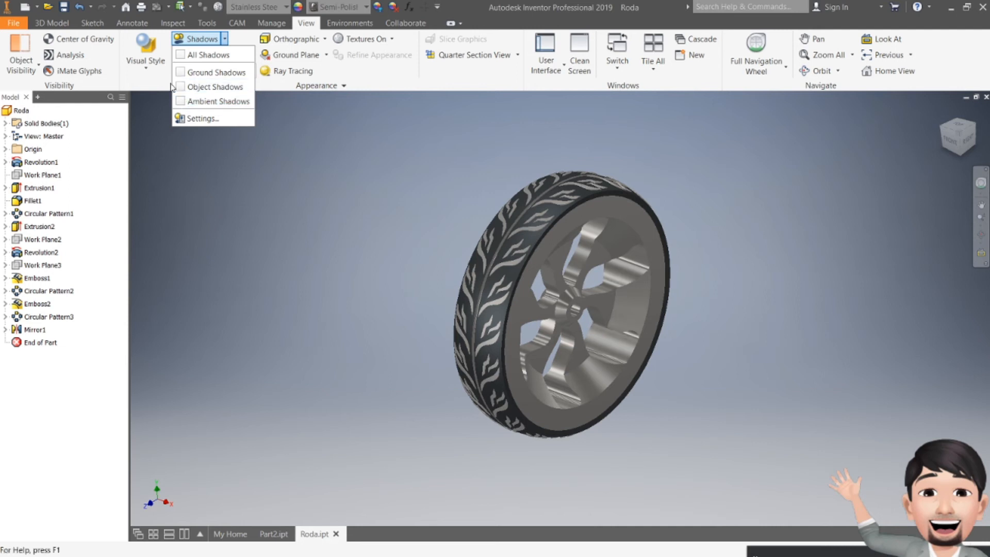
# - Toggle only the ground shadows on and off, and enable all shadows for the wheel
pyautogui.click(180, 73)
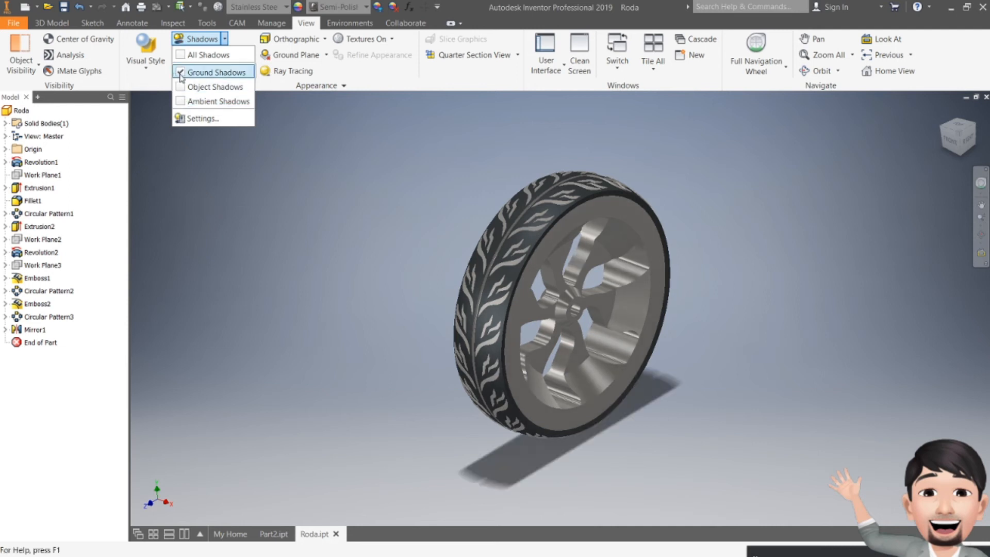
pyautogui.click(181, 74)
pyautogui.click(181, 56)
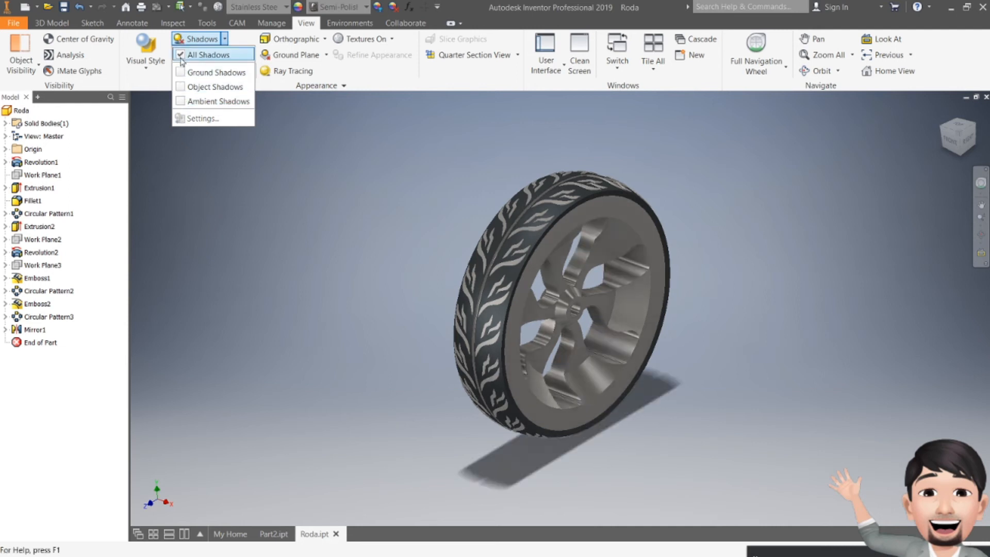
pyautogui.click(306, 139)
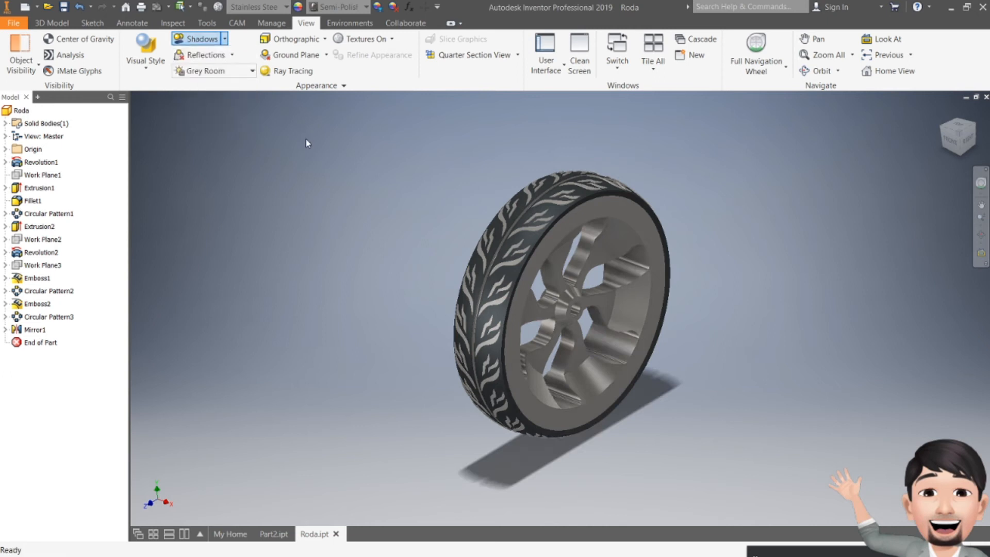
# - Turn on reflections for the wheel's display and inspect the mirrored image on the ground
pyautogui.click(232, 55)
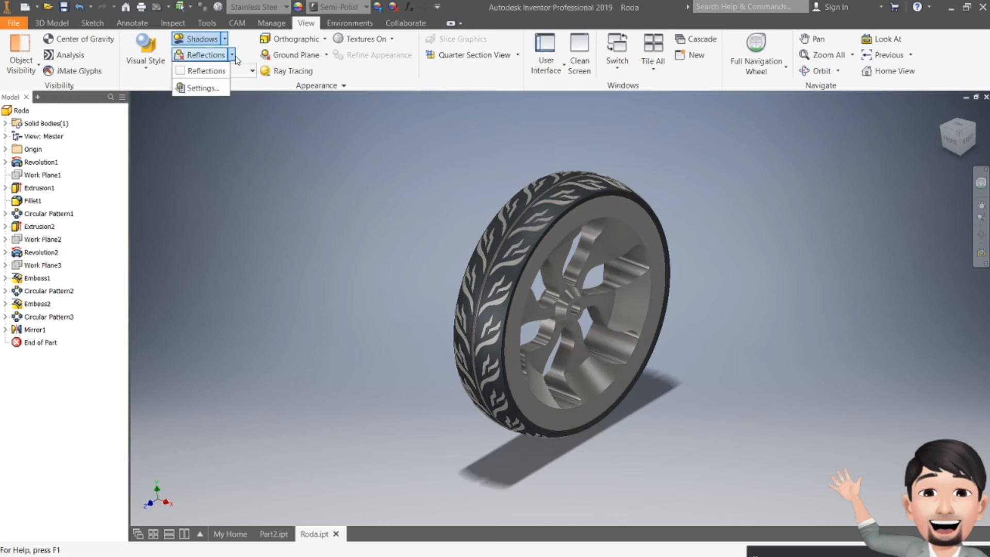
pyautogui.click(180, 70)
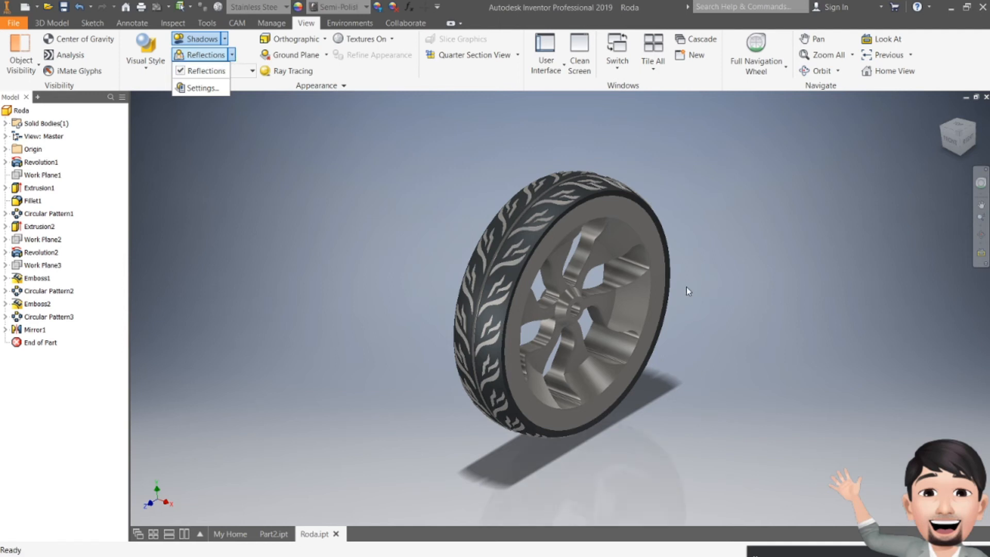
pyautogui.scroll(2, 636, 439)
pyautogui.scroll(-6, 637, 439)
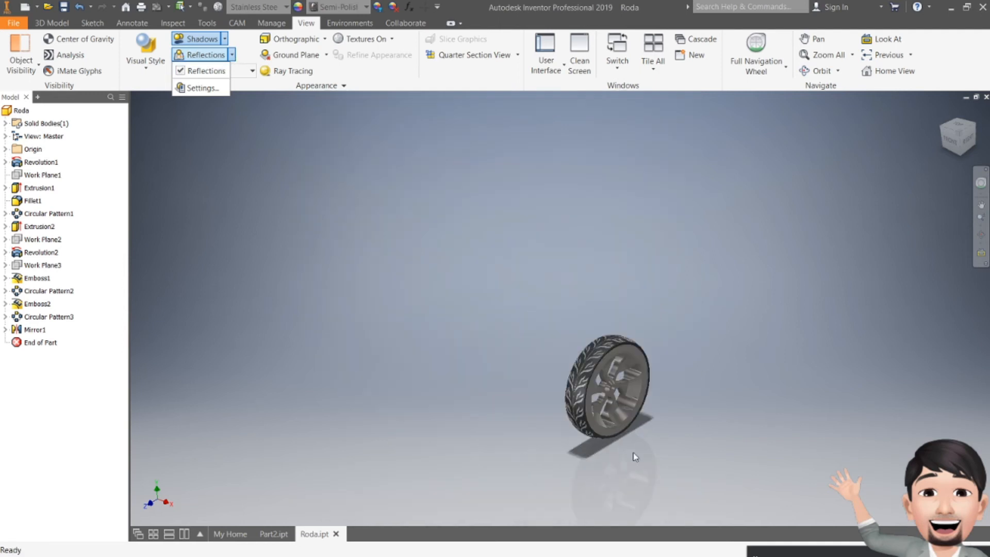
pyautogui.click(358, 197)
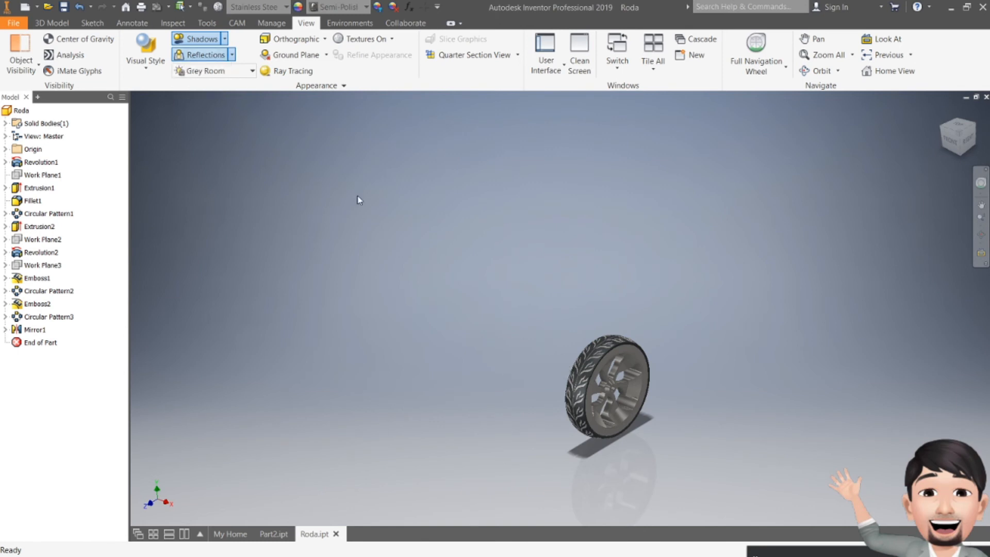
pyautogui.moveTo(652, 404); pyautogui.dragTo(563, 402, button='middle')
pyautogui.scroll(3, 509, 367)
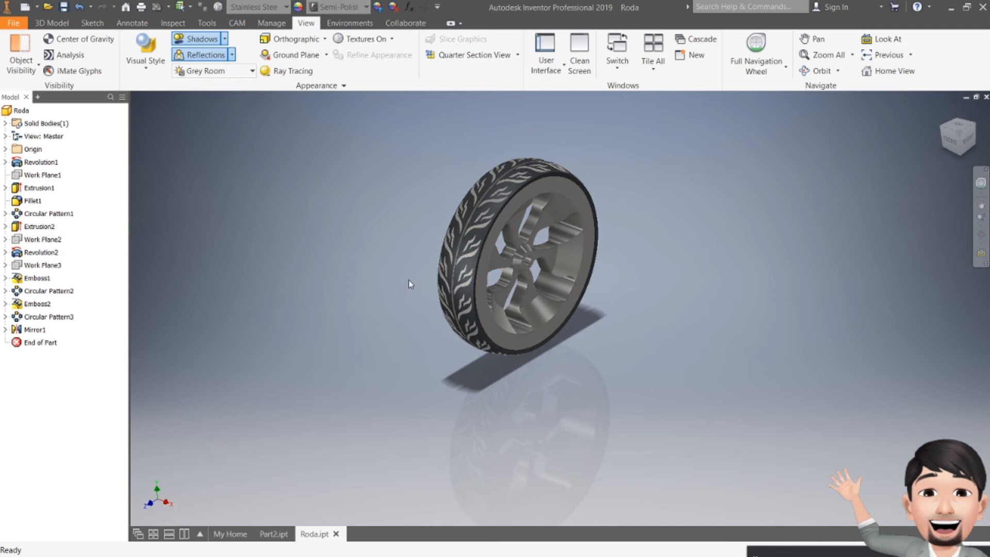
# - Switch the view projection to Perspective and inspect the wheel from both sides
pyautogui.click(326, 40)
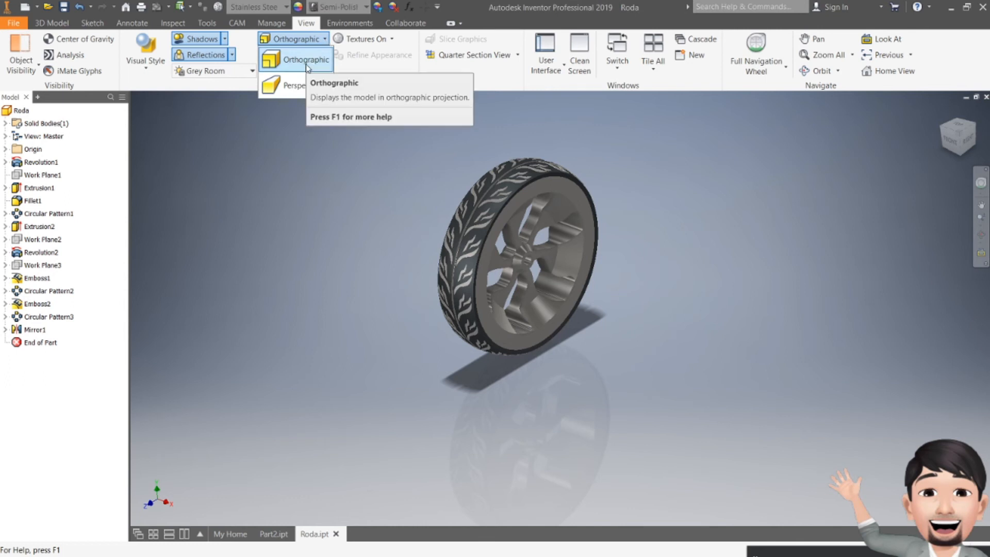
pyautogui.click(297, 86)
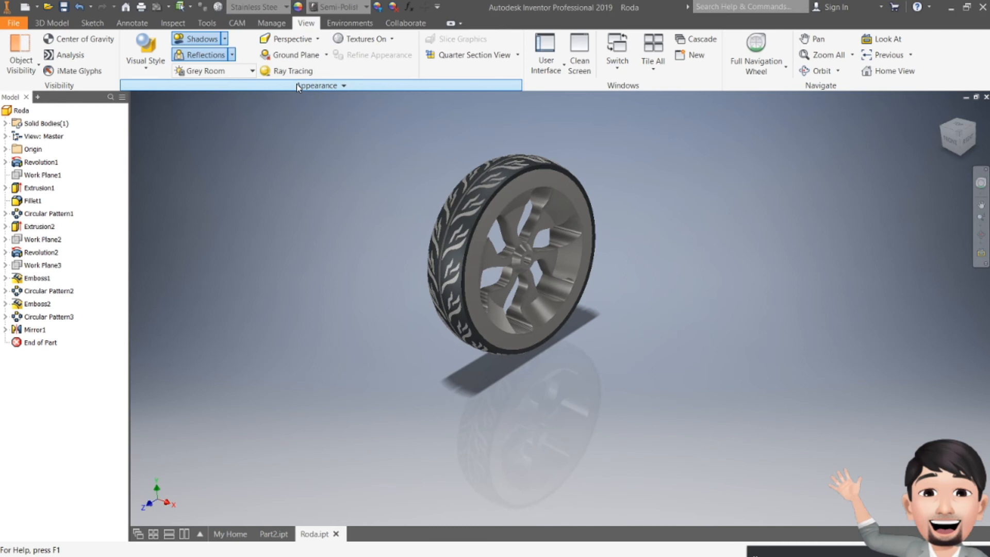
pyautogui.scroll(5, 571, 256)
pyautogui.scroll(-5, 654, 268)
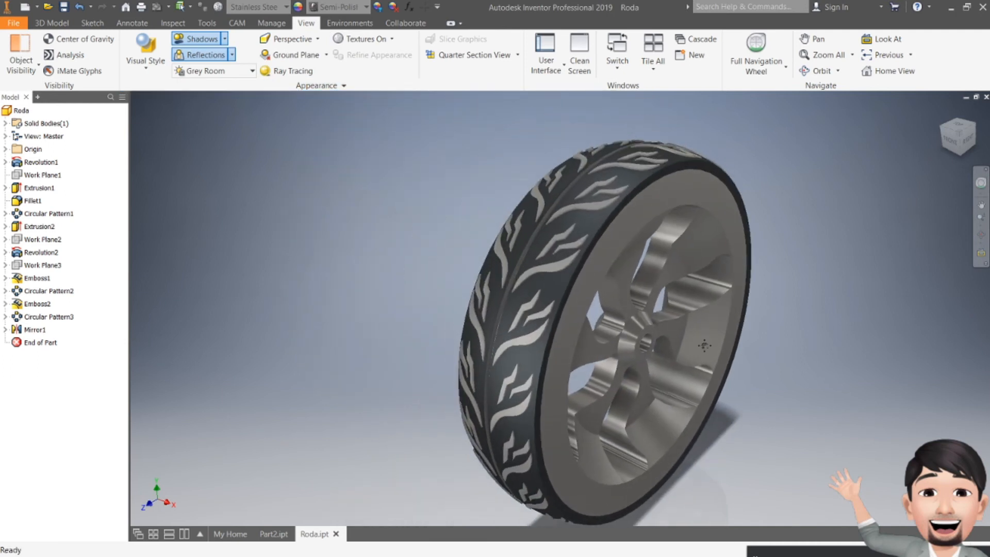
pyautogui.moveTo(705, 345); pyautogui.dragTo(707, 322, button='middle')
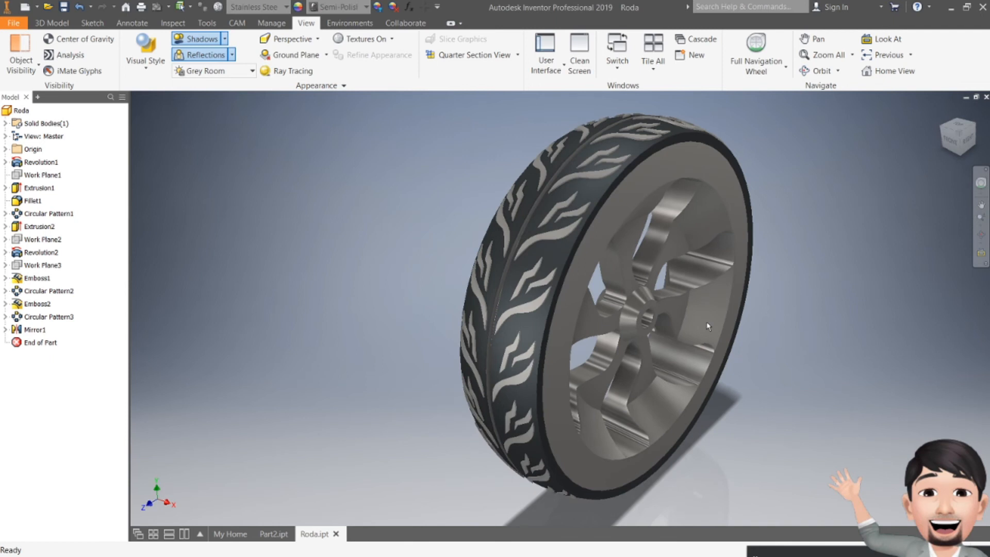
pyautogui.keyDown('shift'); pyautogui.moveTo(642, 356); pyautogui.dragTo(812, 345, button='middle'); pyautogui.keyUp('shift')
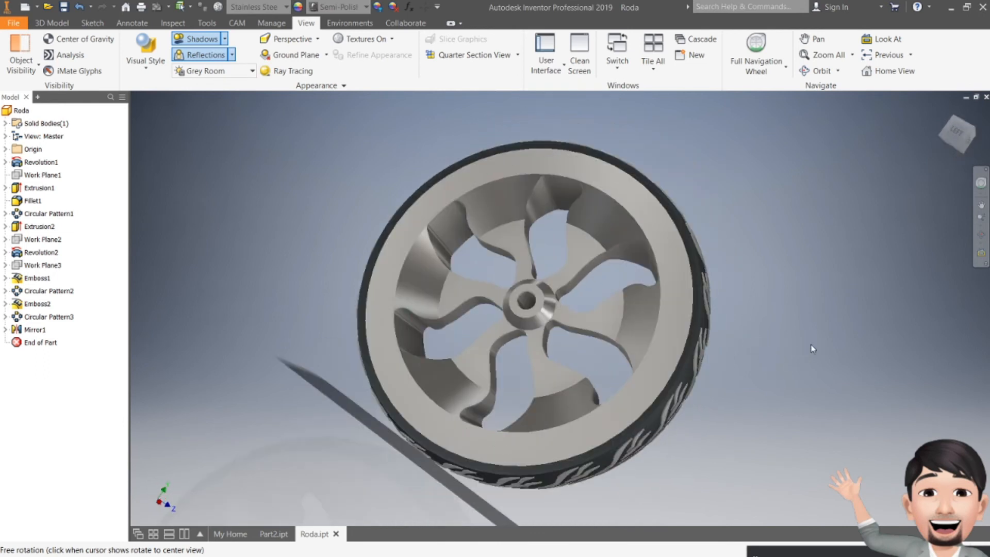
pyautogui.keyDown('shift'); pyautogui.moveTo(661, 355); pyautogui.dragTo(527, 325, button='middle'); pyautogui.keyUp('shift')
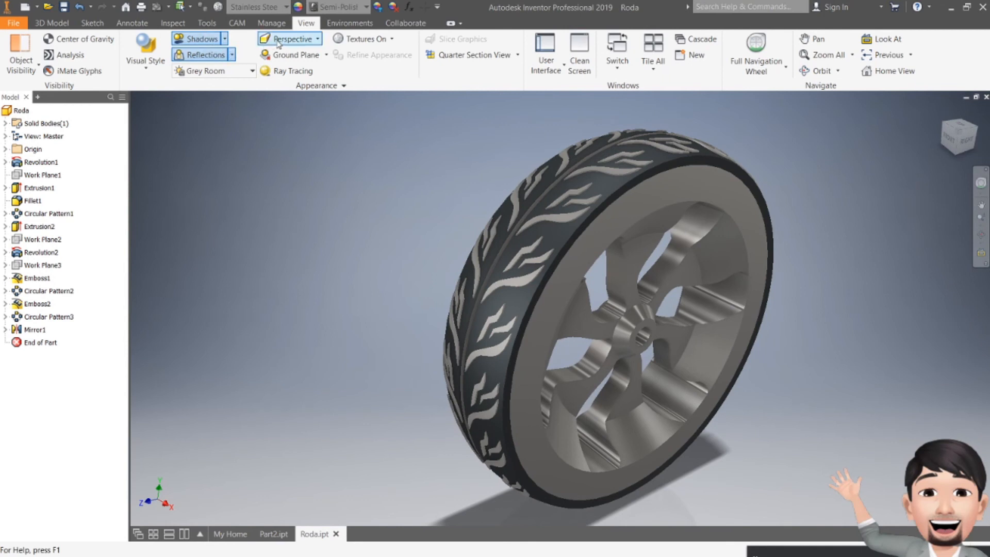
# - Set the view projection back to Orthographic and look at the wheel
pyautogui.click(317, 40)
pyautogui.click(299, 60)
pyautogui.moveTo(598, 303); pyautogui.dragTo(506, 294, button='middle')
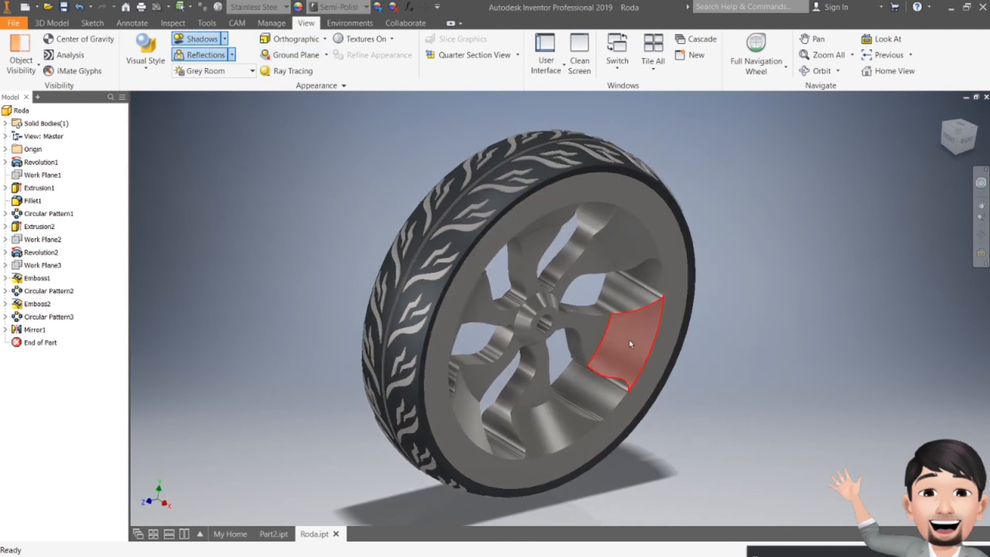
pyautogui.moveTo(630, 342); pyautogui.dragTo(660, 331, button='middle')
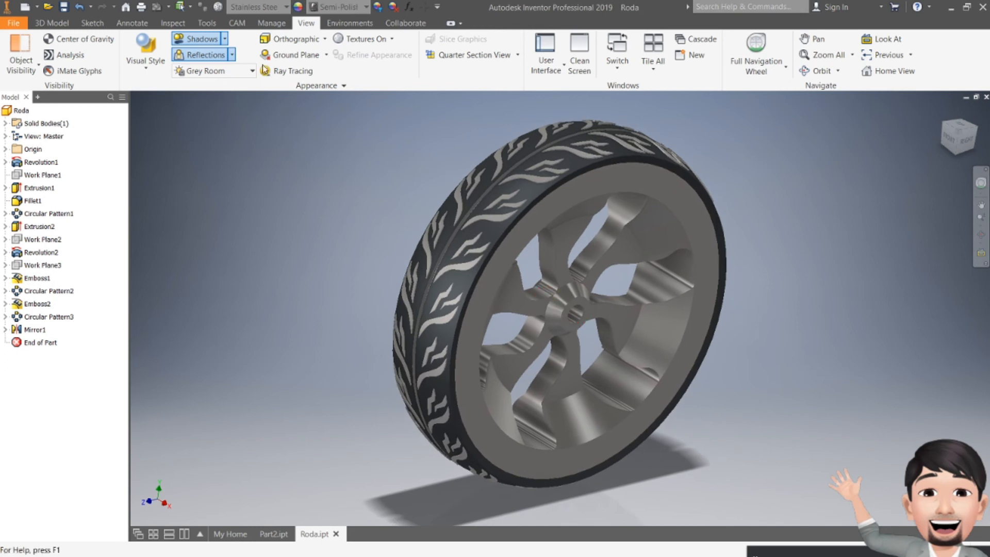
# - Show the ground plane grid beneath the wheel and hide it again
pyautogui.click(327, 56)
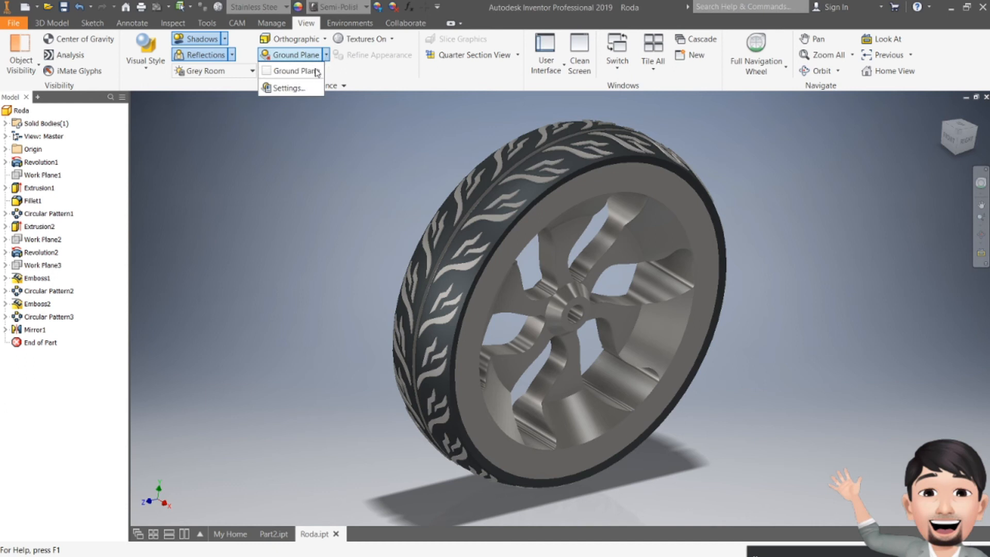
pyautogui.click(292, 71)
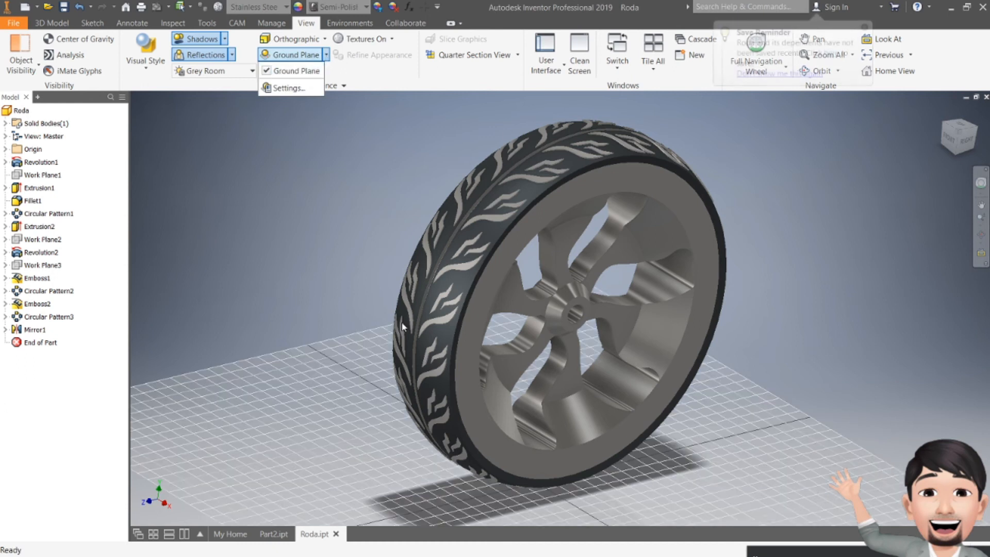
pyautogui.scroll(-3, 446, 207)
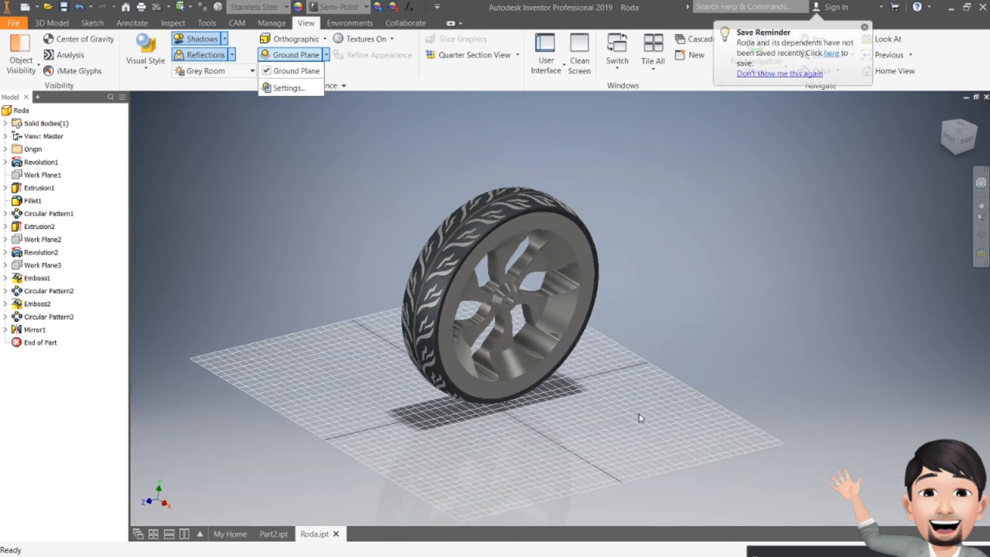
pyautogui.click(287, 75)
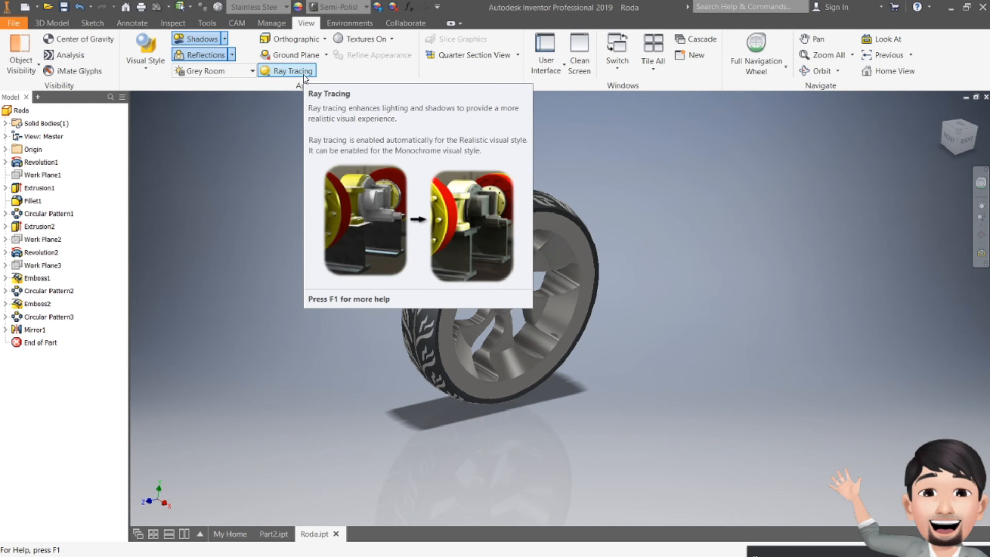
# - Preview the wheel with ray tracing at Draft and High lighting and material accuracy, and turn ray tracing off
pyautogui.click(293, 70)
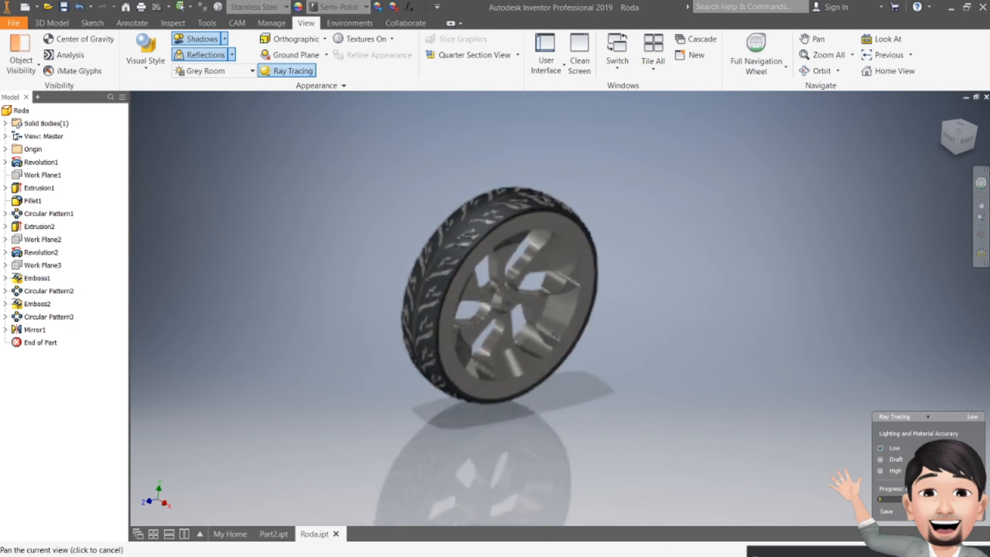
pyautogui.click(881, 460)
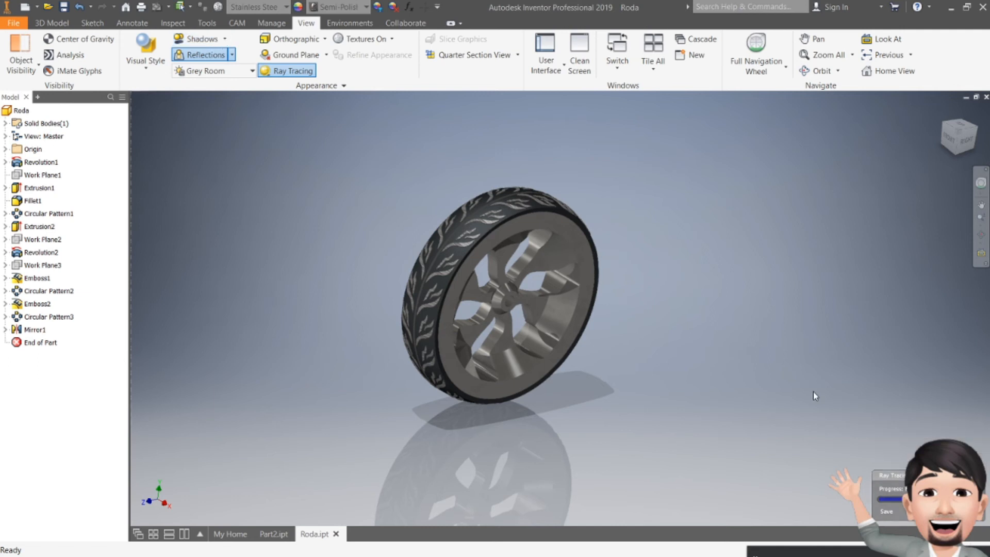
pyautogui.moveTo(928, 464)
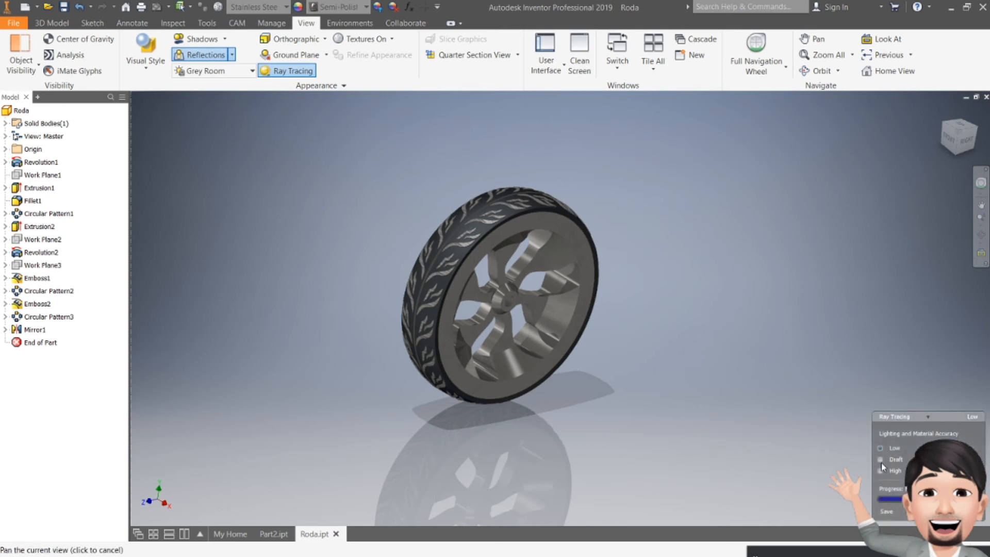
pyautogui.click(880, 460)
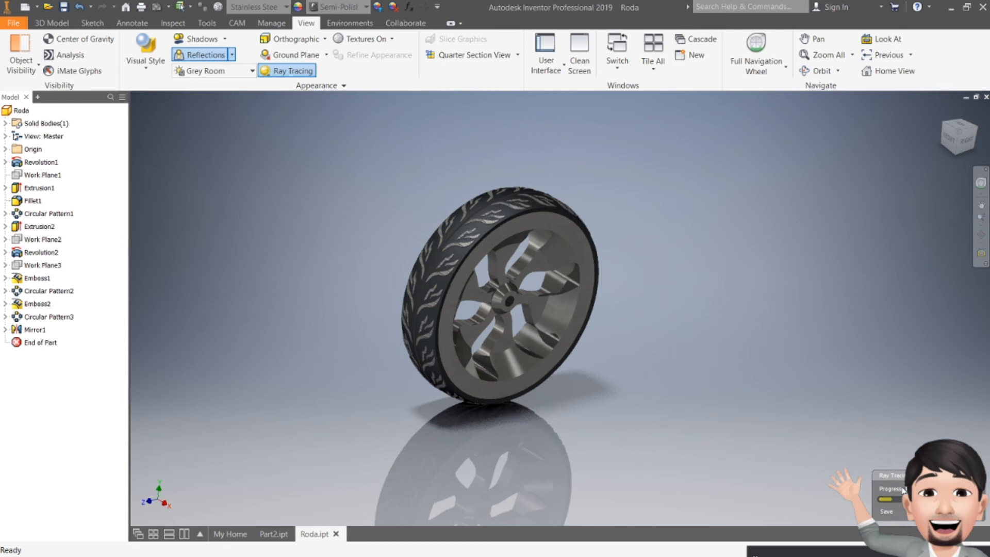
pyautogui.moveTo(902, 489)
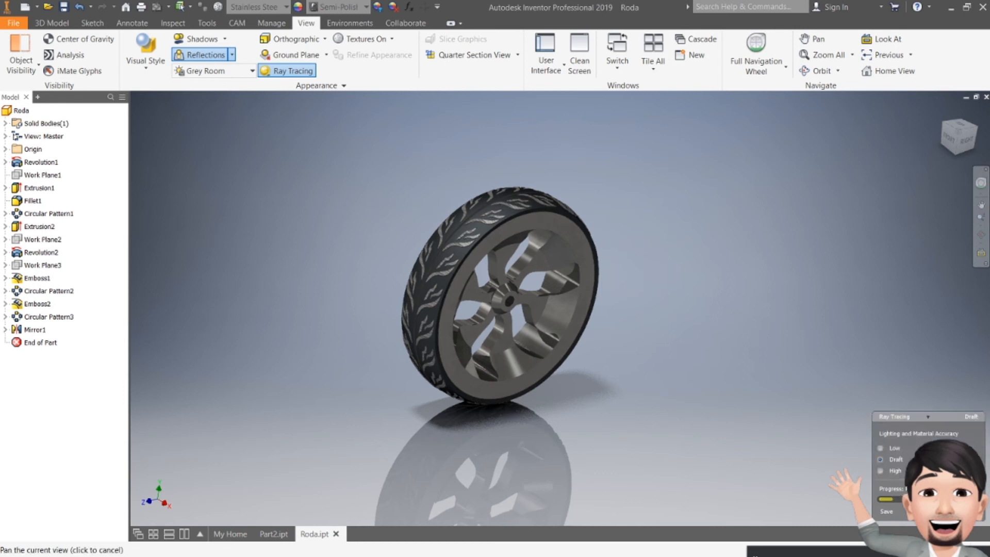
pyautogui.click(881, 471)
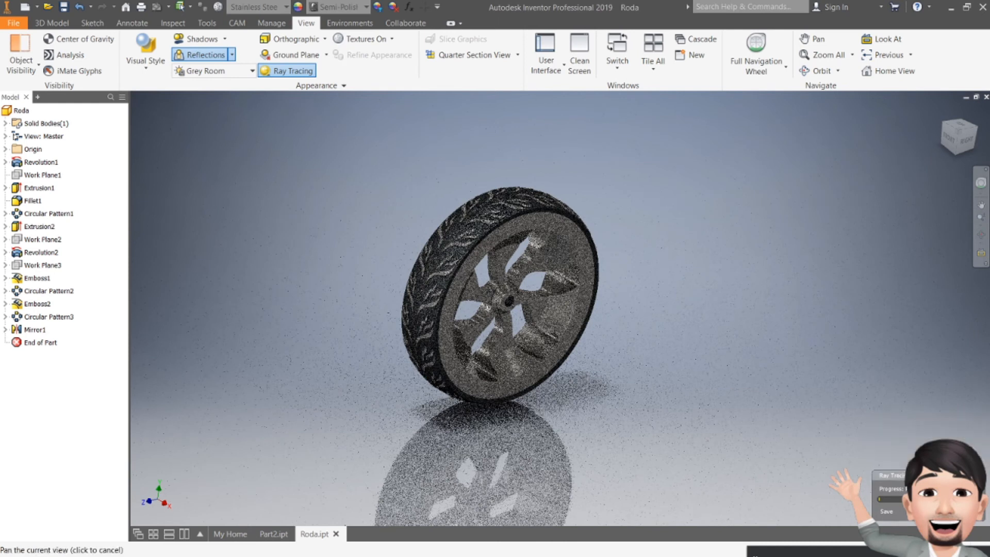
pyautogui.click(287, 70)
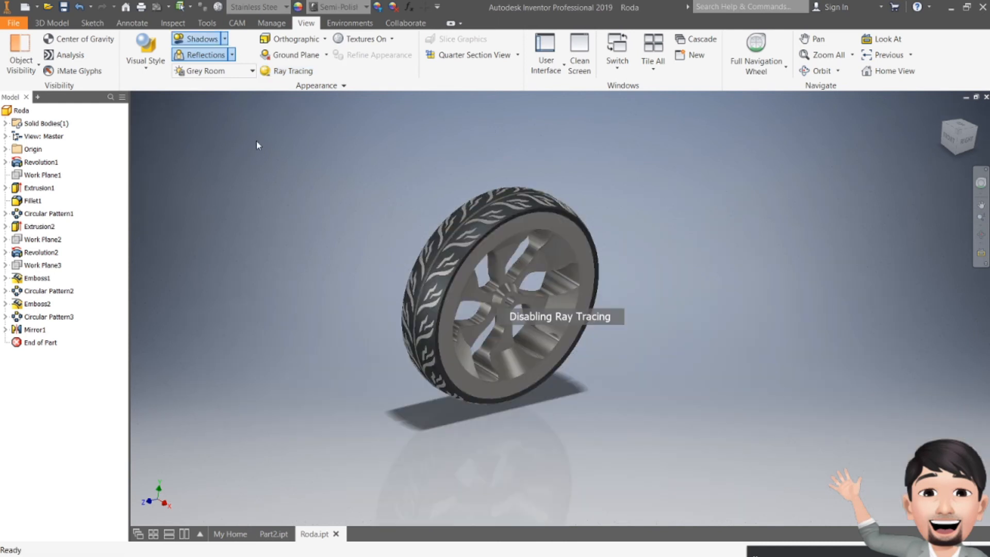
# - Change the display's lighting style to Cool Light
pyautogui.click(236, 72)
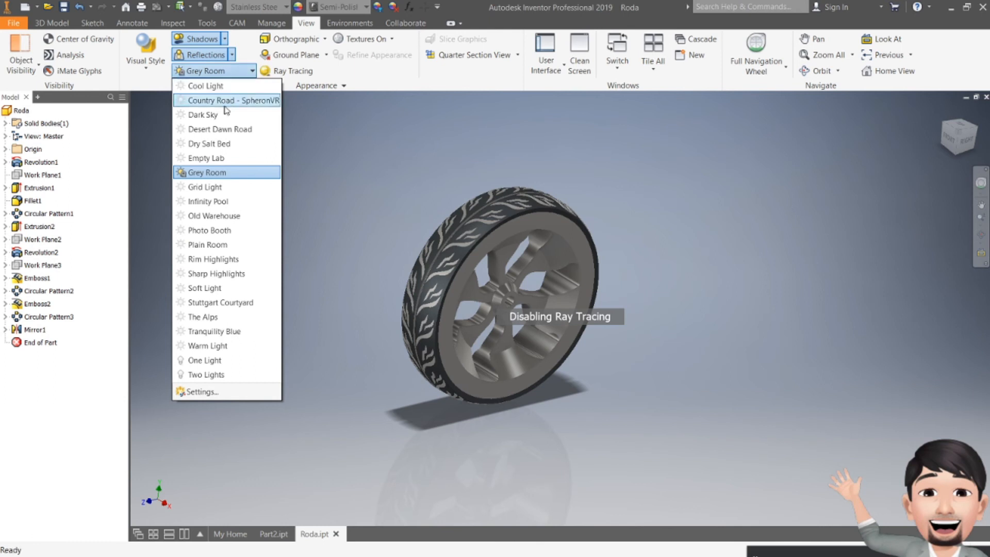
pyautogui.click(367, 211)
pyautogui.moveTo(291, 170)
pyautogui.mouseDown(button='middle')
pyautogui.moveTo(413, 280)
pyautogui.moveTo(390, 221)
pyautogui.mouseUp(button='middle')
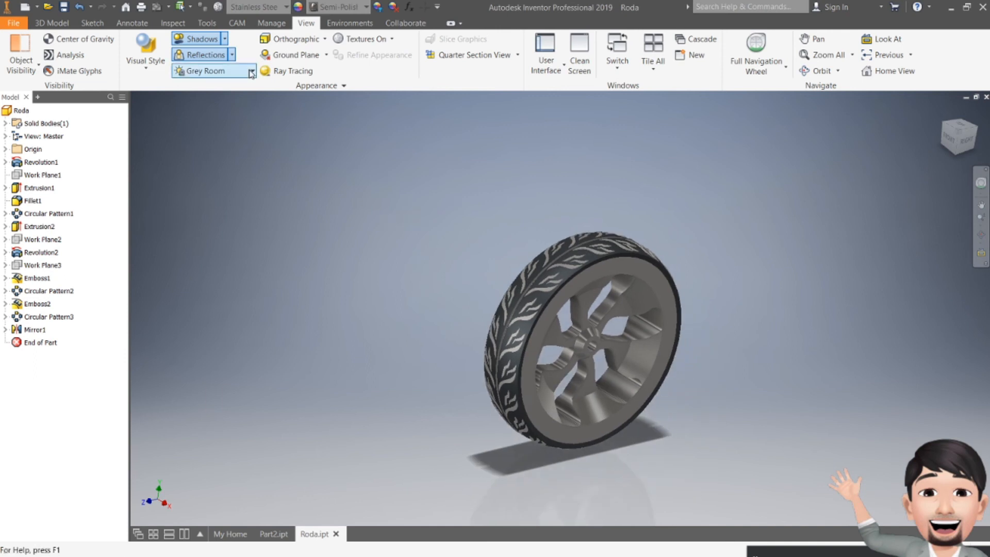
pyautogui.click(227, 71)
pyautogui.click(205, 85)
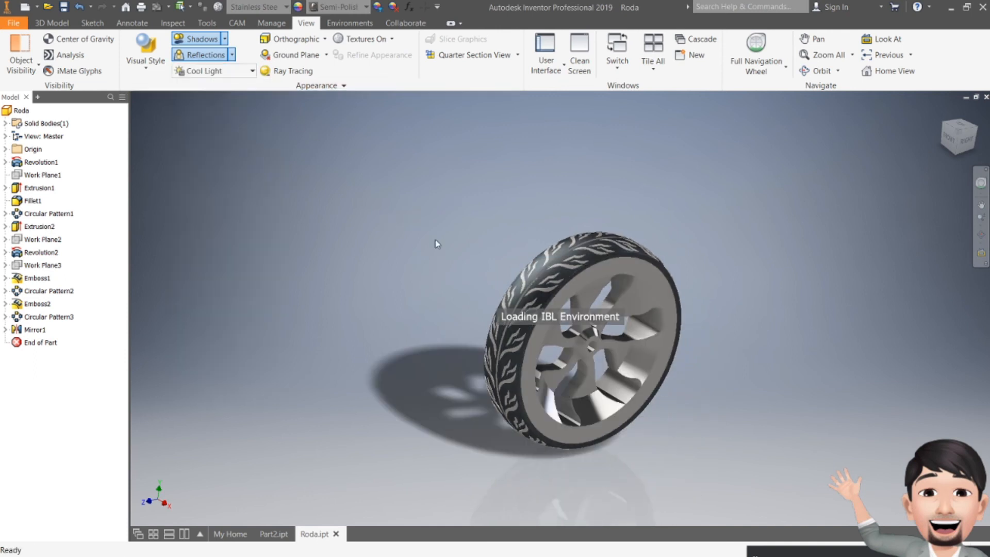
# - Look over the wheel under the current lighting style and return it to the home view
pyautogui.moveTo(417, 261); pyautogui.dragTo(385, 223, button='middle')
pyautogui.scroll(10, 446, 285)
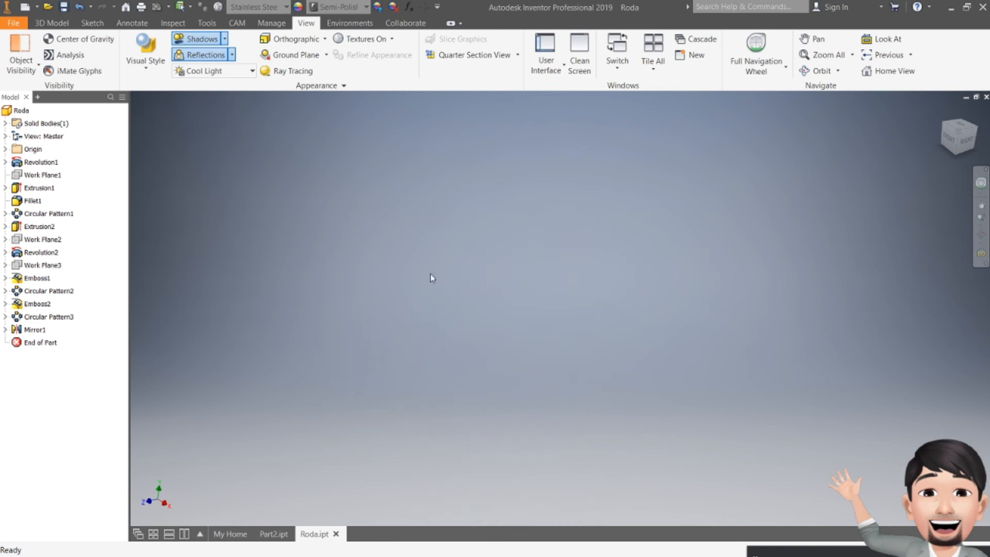
pyautogui.click(895, 71)
pyautogui.press('F2')
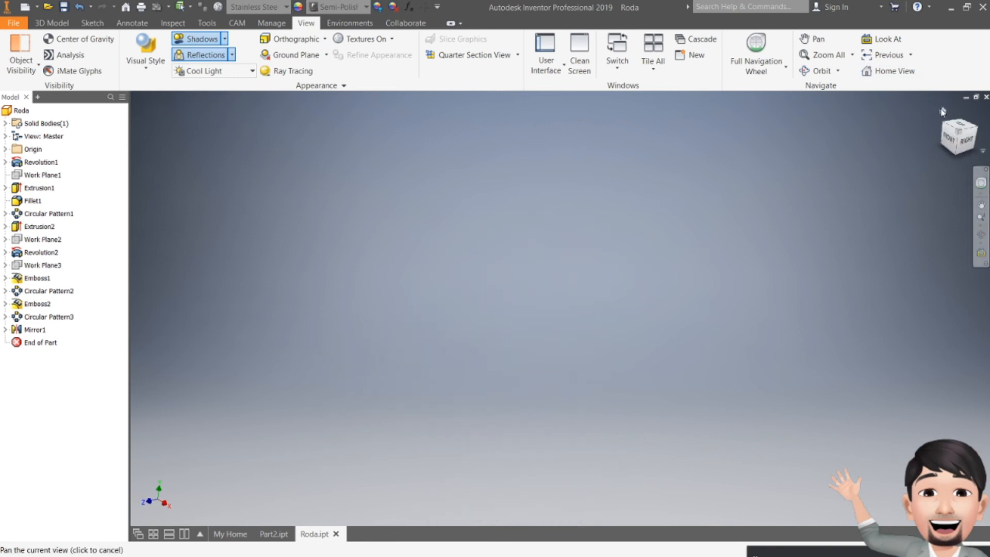
pyautogui.click(942, 112)
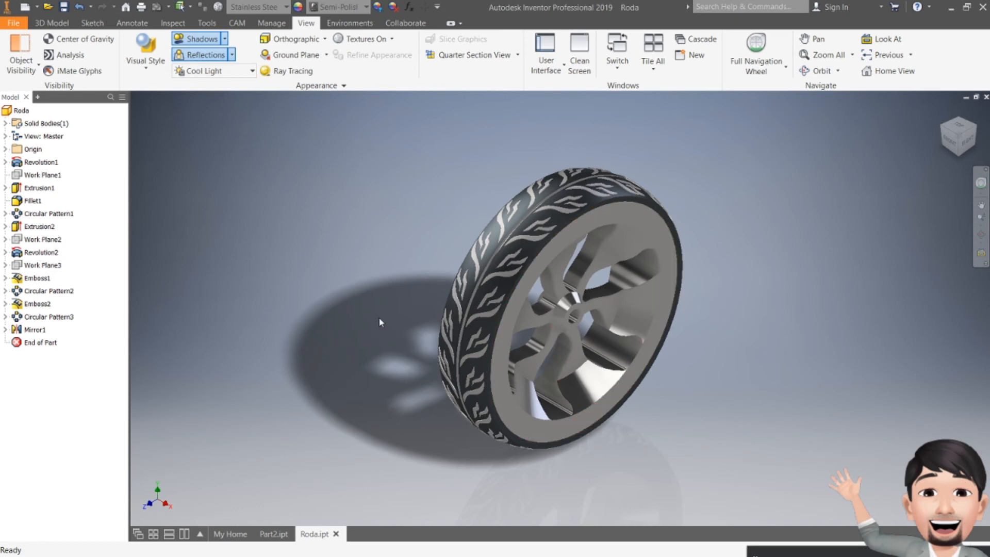
# - Try the Country Road - SpheronVR lighting style and inspect the wheel within the surrounding landscape
pyautogui.click(219, 72)
pyautogui.click(216, 101)
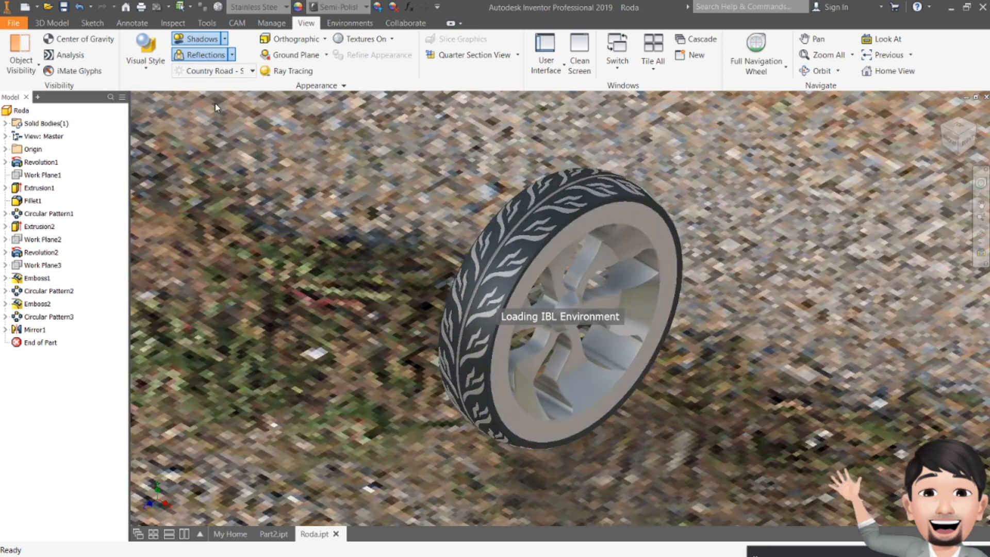
pyautogui.scroll(-8, 420, 258)
pyautogui.scroll(10, 396, 258)
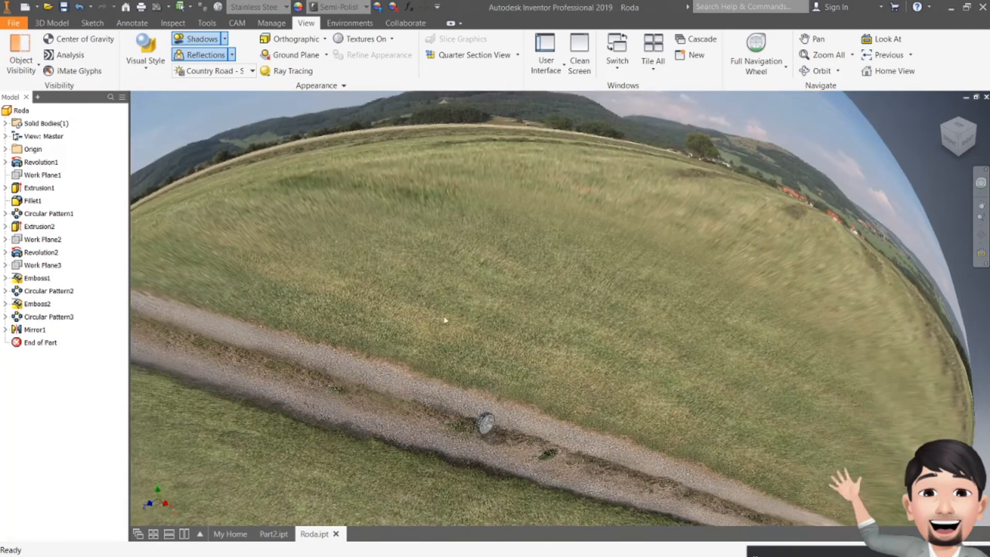
pyautogui.moveTo(463, 297); pyautogui.dragTo(483, 256, button='middle')
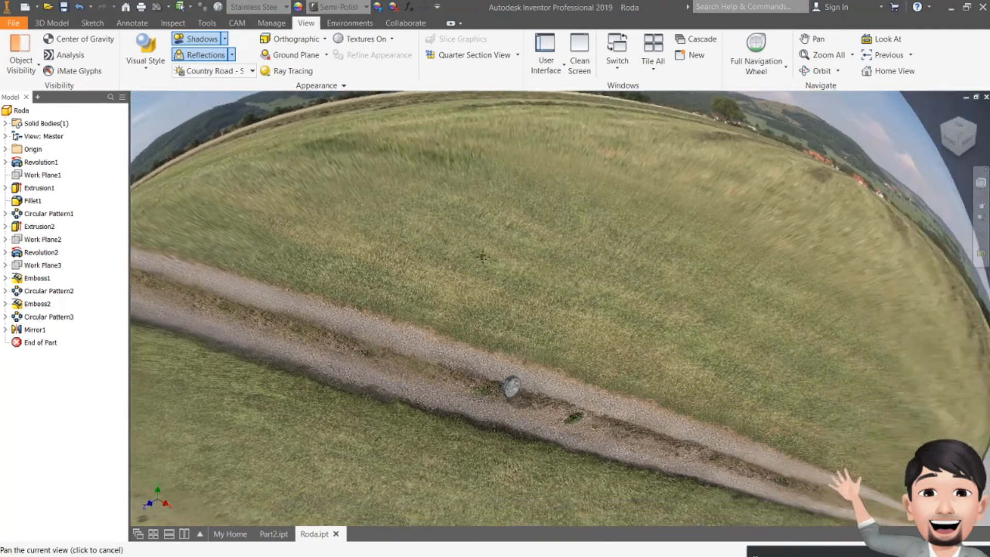
pyautogui.scroll(-3, 484, 312)
pyautogui.scroll(6, 485, 312)
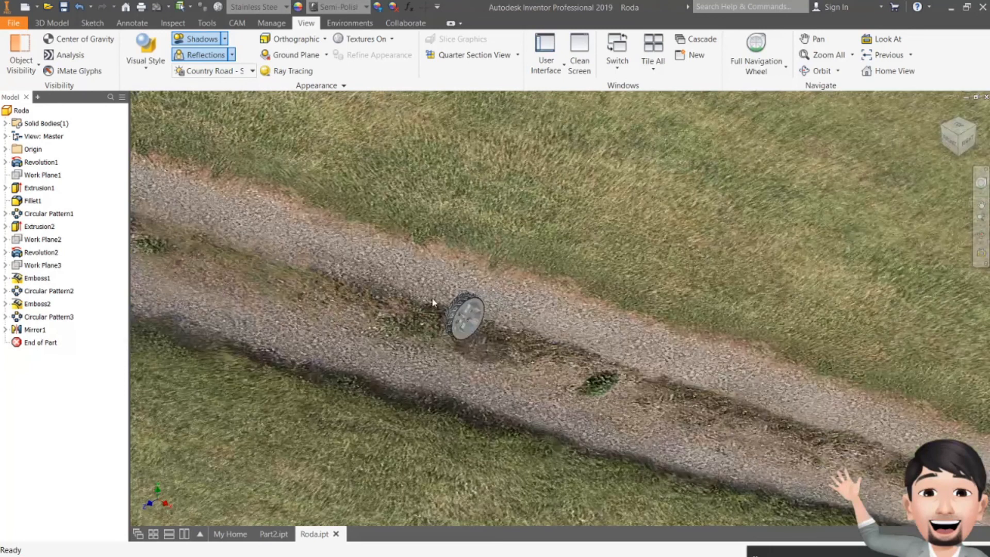
# - Try the Dark Sky lighting style and view the wheel both from afar and close up
pyautogui.click(221, 75)
pyautogui.click(212, 113)
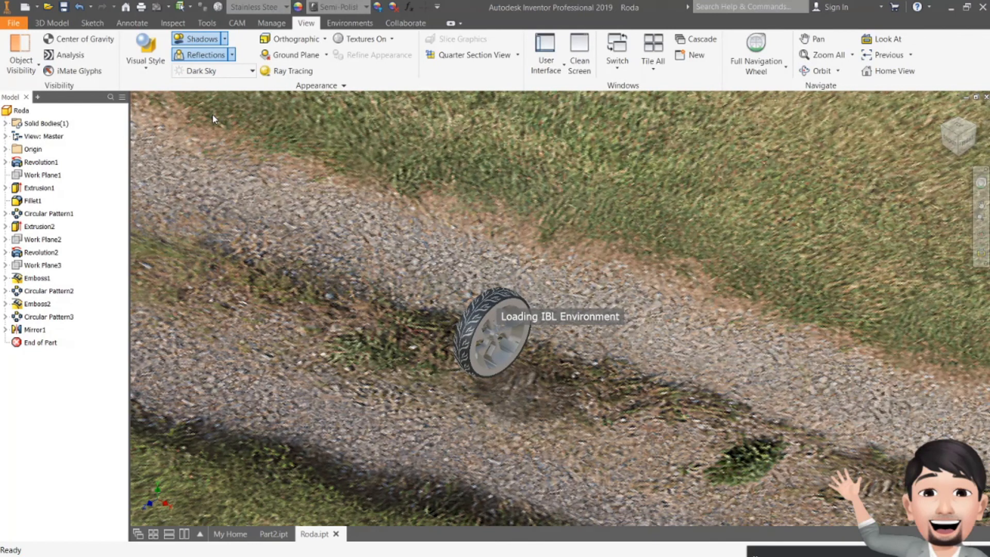
pyautogui.scroll(-6, 498, 328)
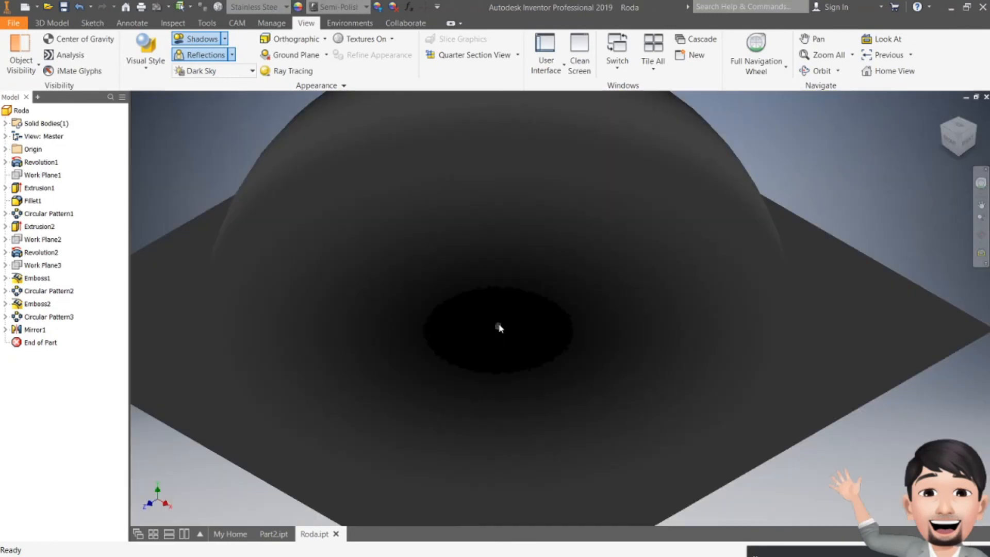
pyautogui.scroll(5, 474, 339)
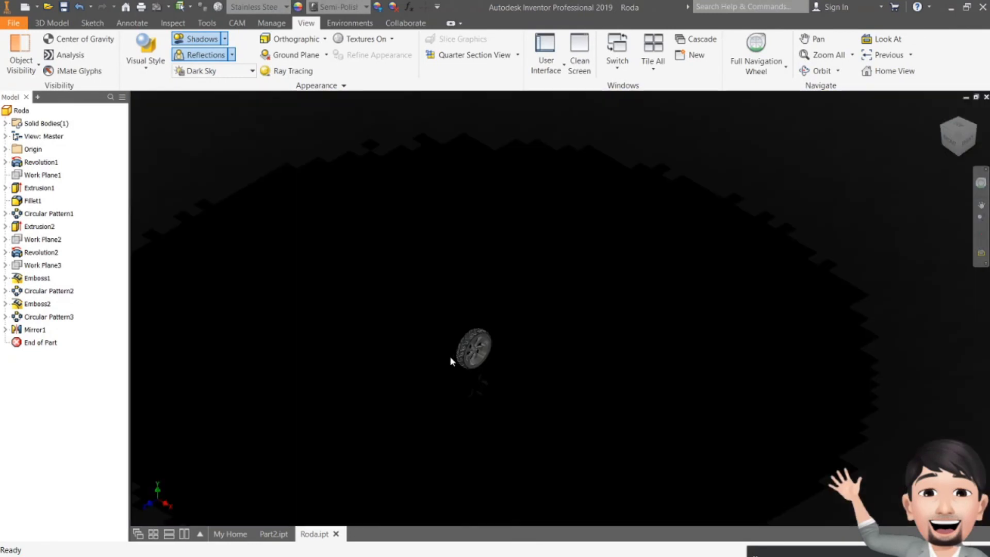
pyautogui.scroll(4, 454, 352)
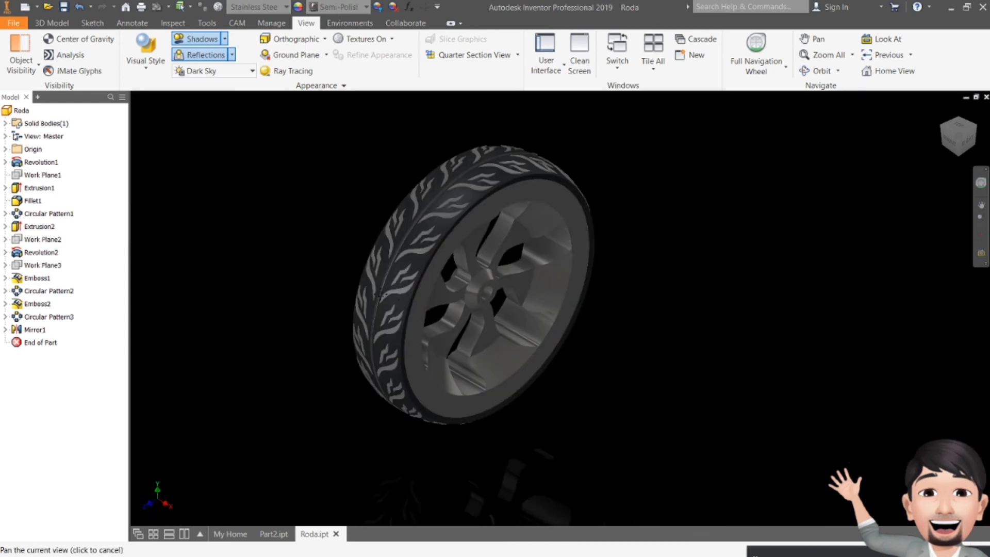
# - Change the lighting style to Grey Room and position the whole wheel in view with its shadow and reflection
pyautogui.click(202, 77)
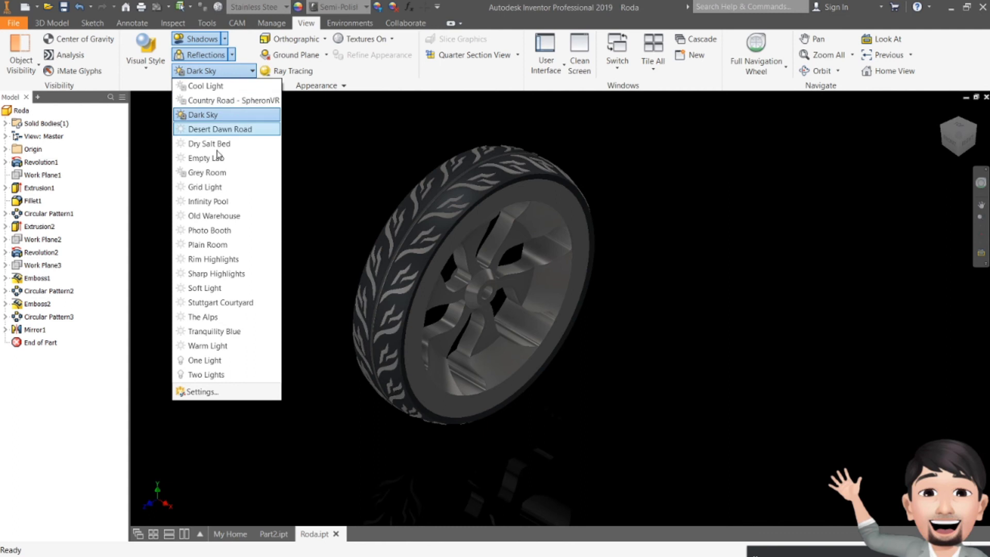
pyautogui.click(213, 173)
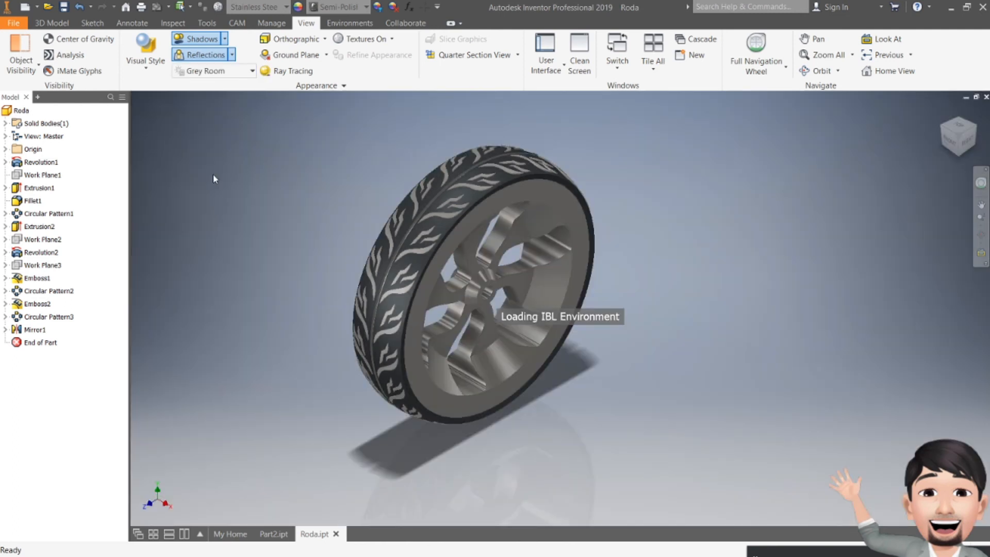
pyautogui.scroll(5, 626, 281)
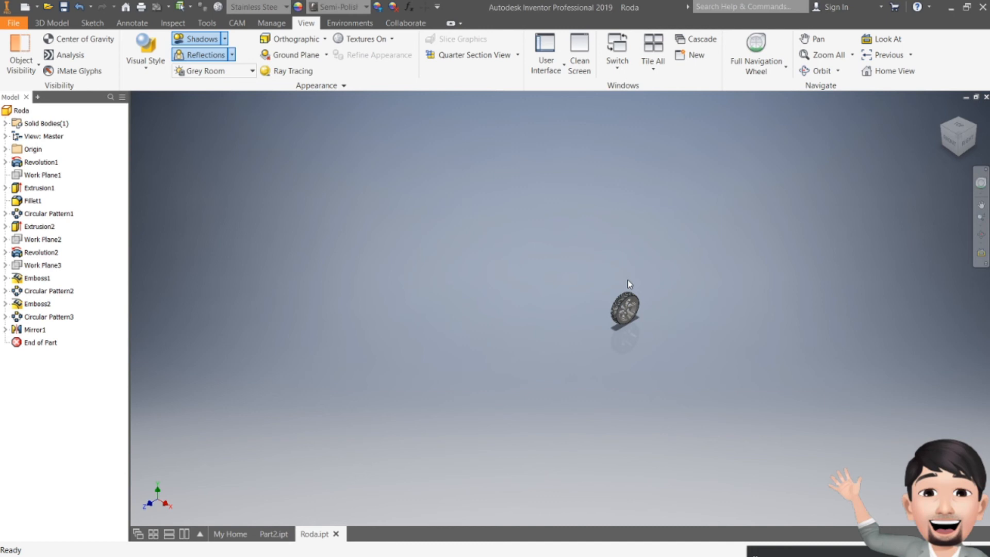
pyautogui.scroll(-6, 627, 279)
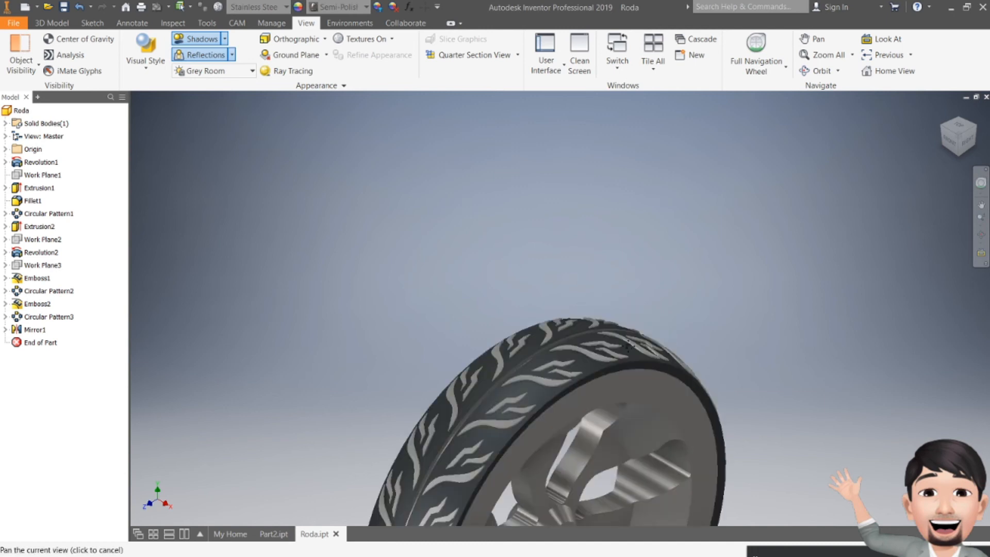
pyautogui.press('Home')
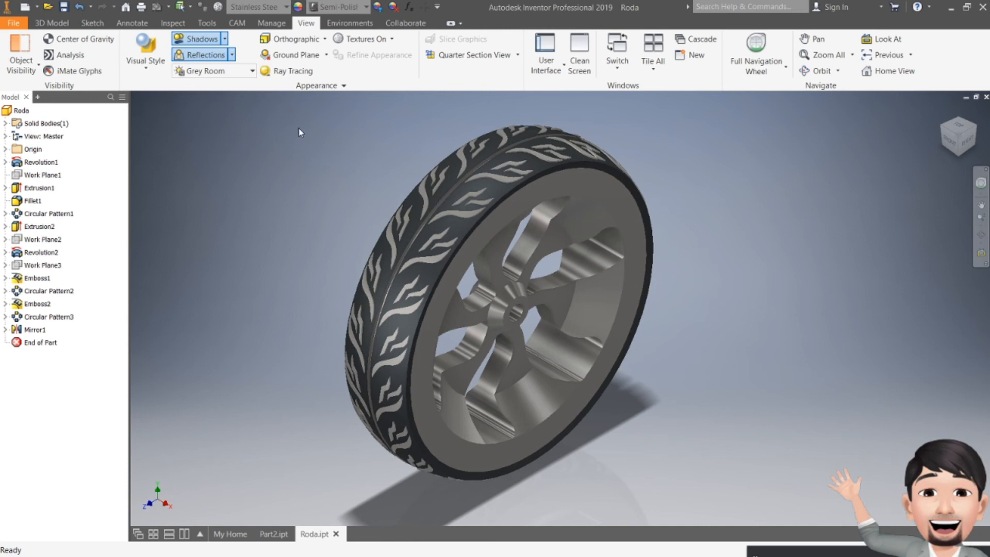
pyautogui.scroll(-5, 376, 165)
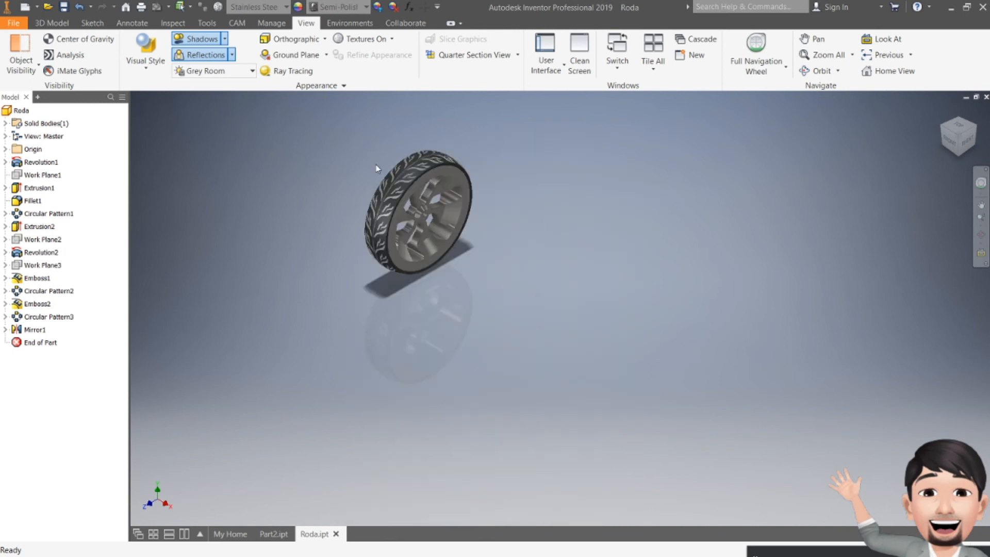
pyautogui.scroll(3, 375, 165)
pyautogui.moveTo(376, 161); pyautogui.dragTo(417, 222, button='middle')
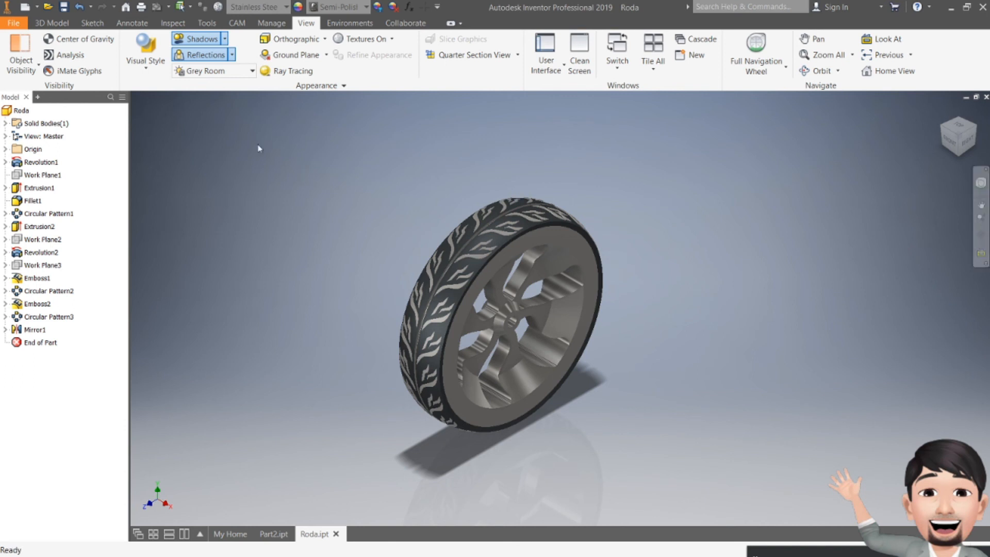
# - Open the color settings in Application Options, check the background types and keep Background Image
pyautogui.click(208, 24)
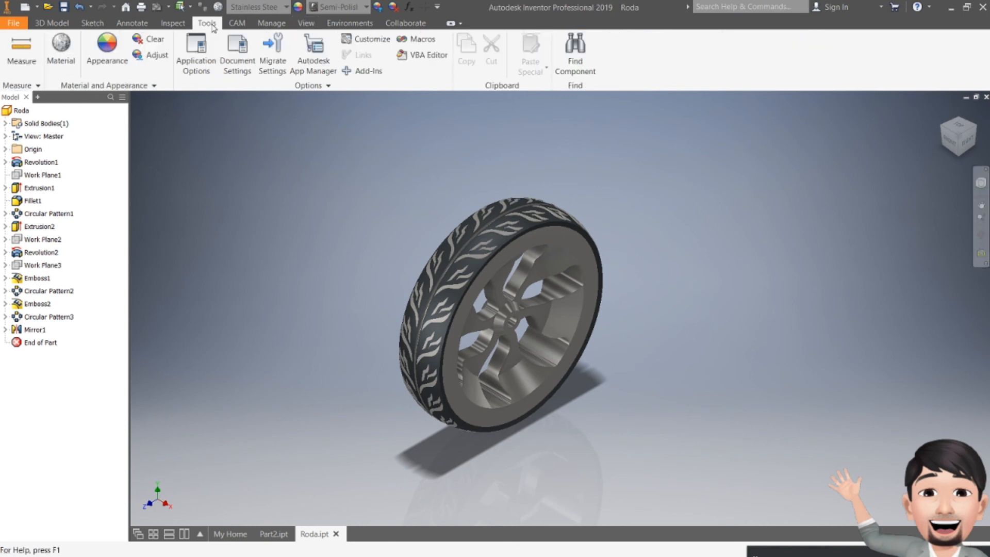
pyautogui.click(197, 61)
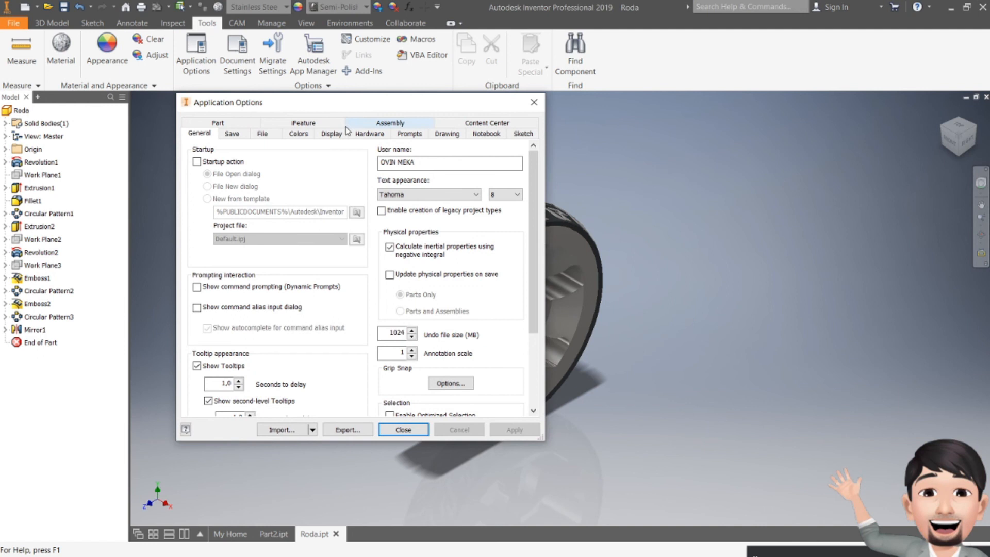
pyautogui.click(299, 134)
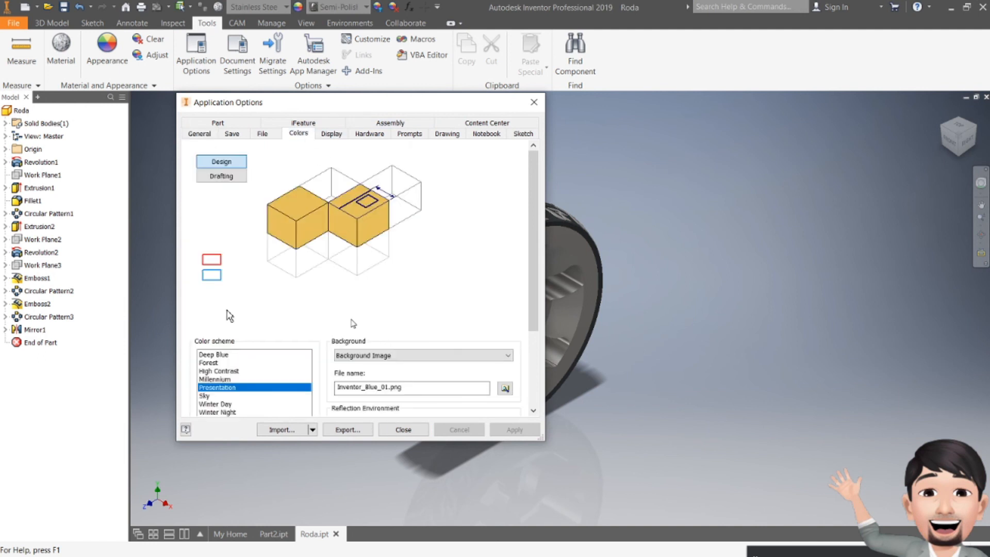
pyautogui.click(419, 357)
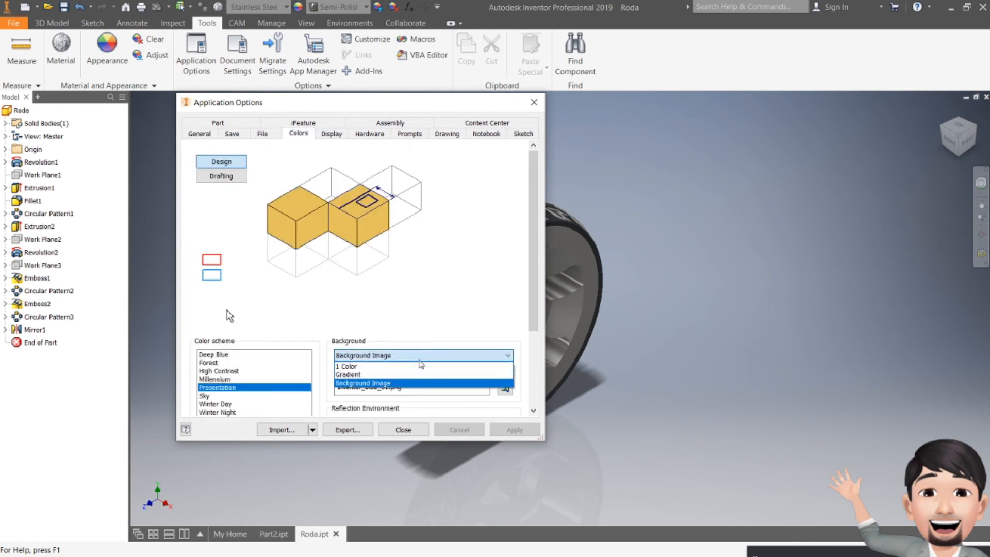
pyautogui.click(419, 359)
pyautogui.scroll(-3, 538, 352)
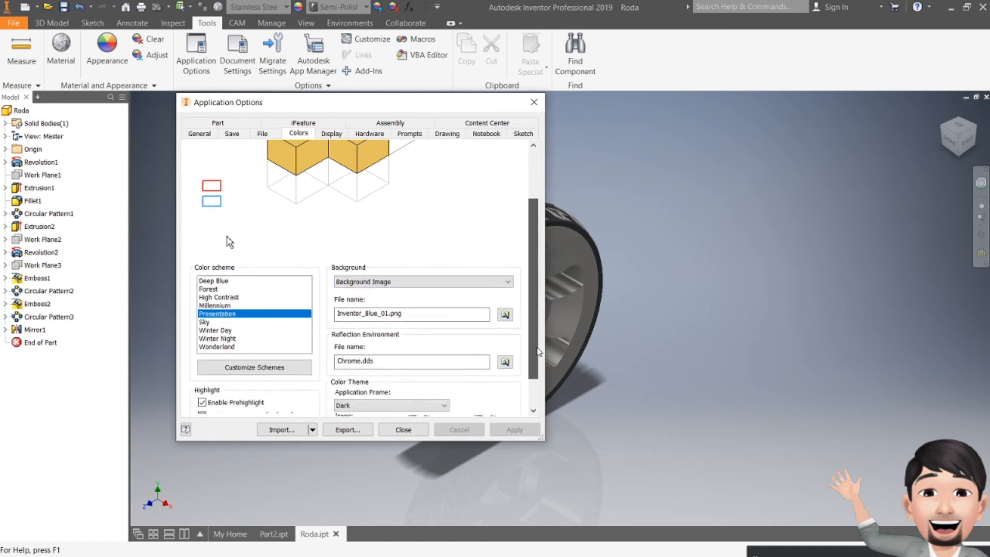
# - Choose the Background PENS image from the File folder on the Desktop as the background picture
pyautogui.click(505, 314)
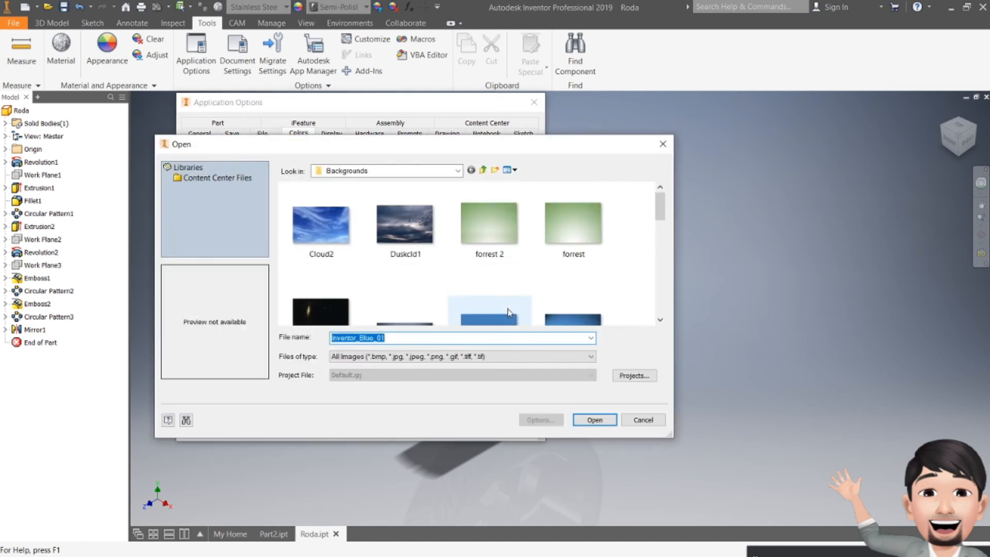
pyautogui.click(458, 171)
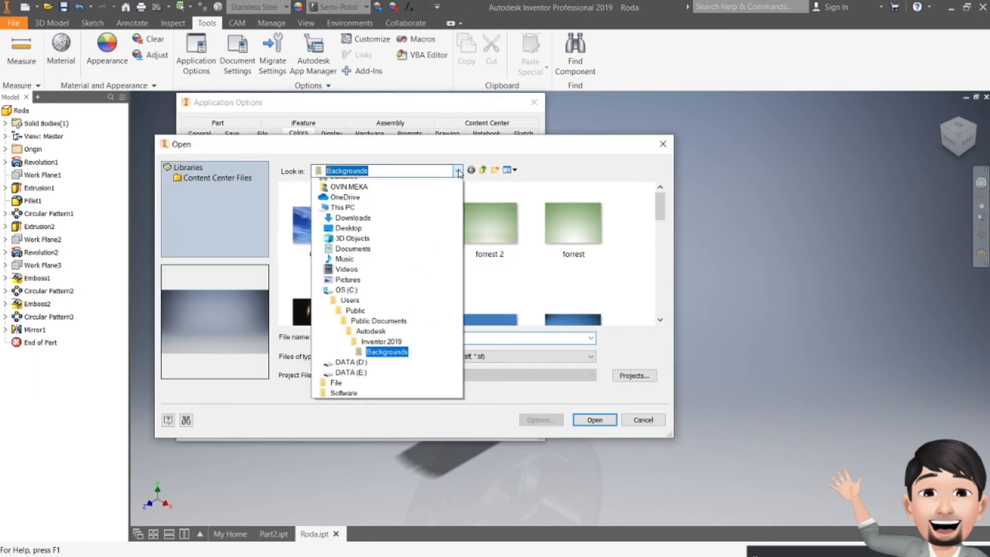
pyautogui.scroll(2, 341, 207)
pyautogui.click(340, 192)
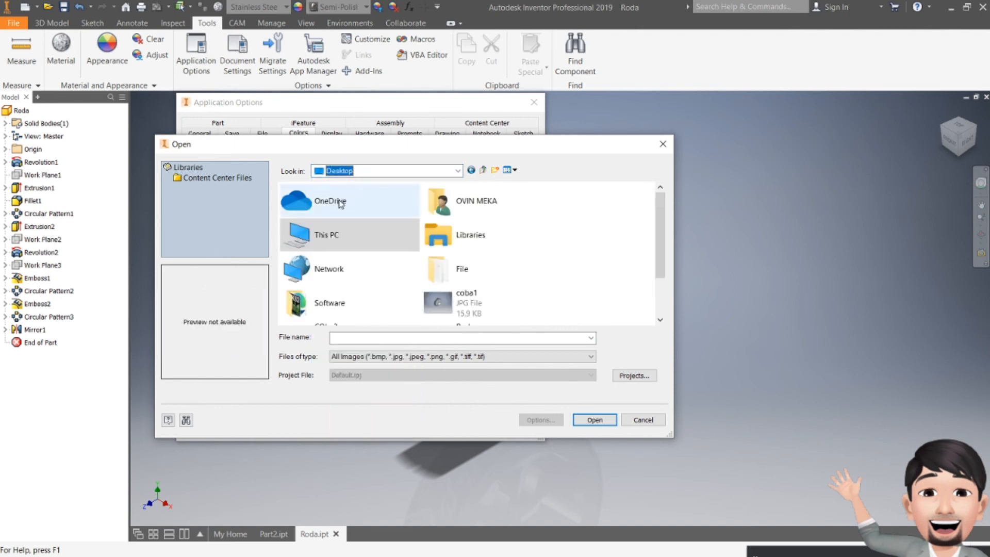
pyautogui.doubleClick(454, 268)
pyautogui.click(489, 233)
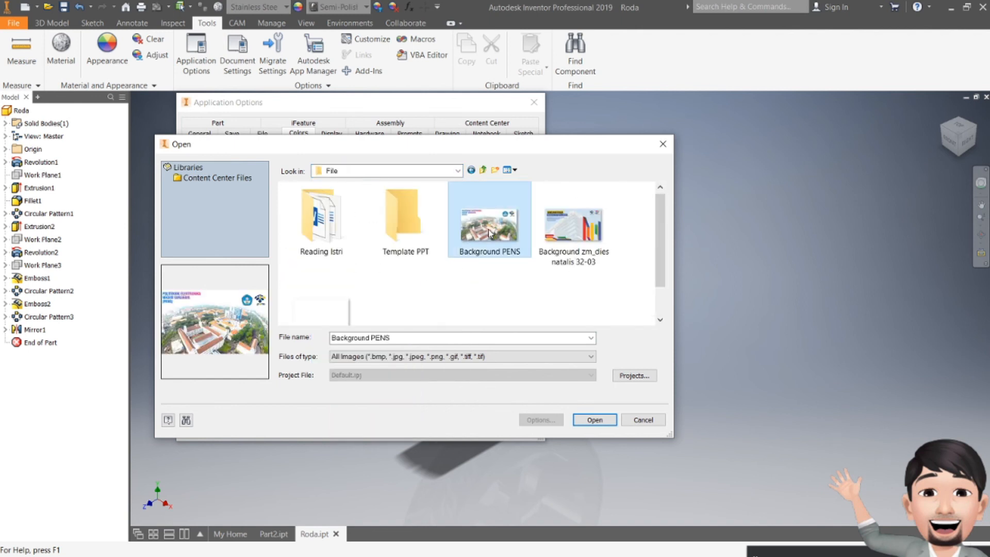
pyautogui.click(594, 420)
# - Apply the chosen background image, close the application options and look at the wheel against it
pyautogui.click(514, 430)
pyautogui.click(528, 105)
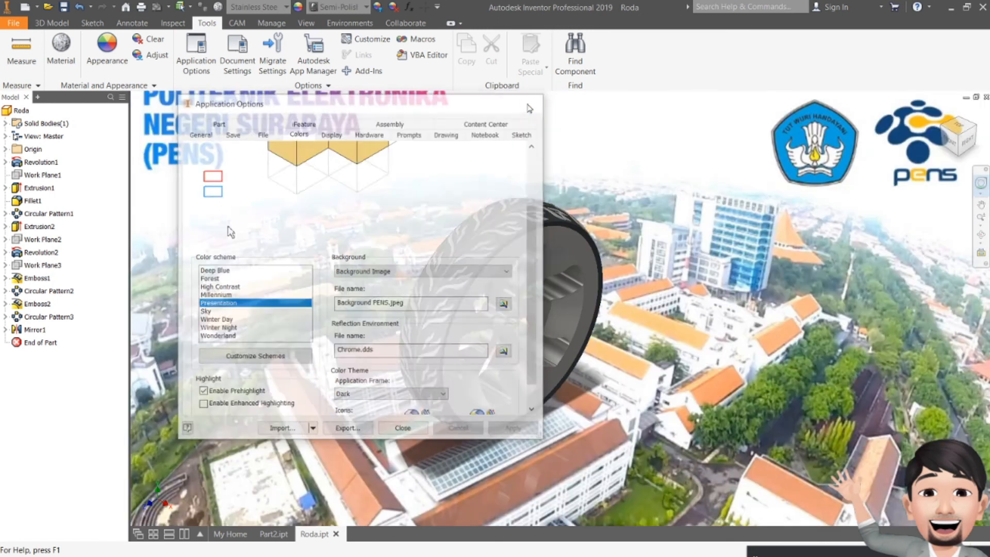
pyautogui.scroll(6, 600, 221)
pyautogui.scroll(-4, 572, 245)
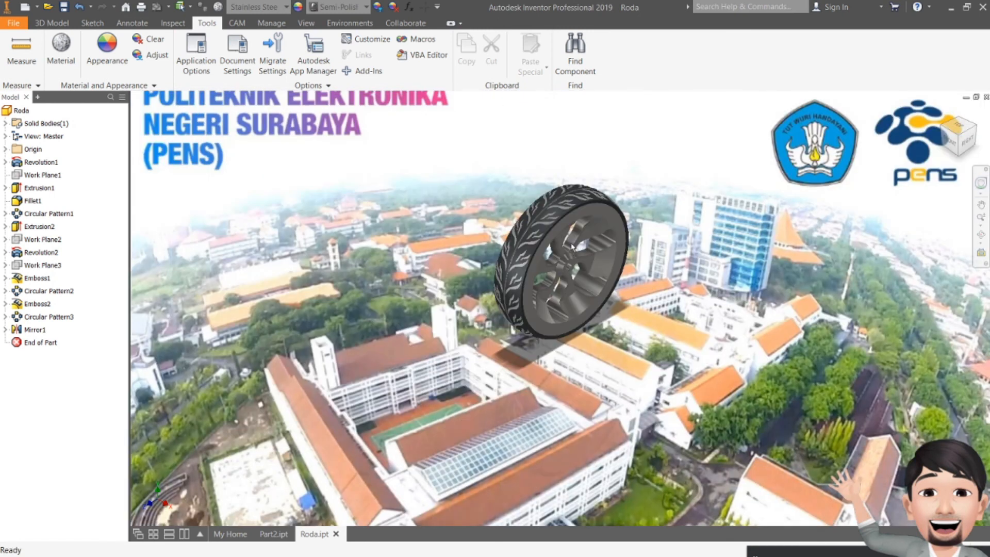
pyautogui.scroll(-3, 573, 248)
pyautogui.scroll(3, 535, 290)
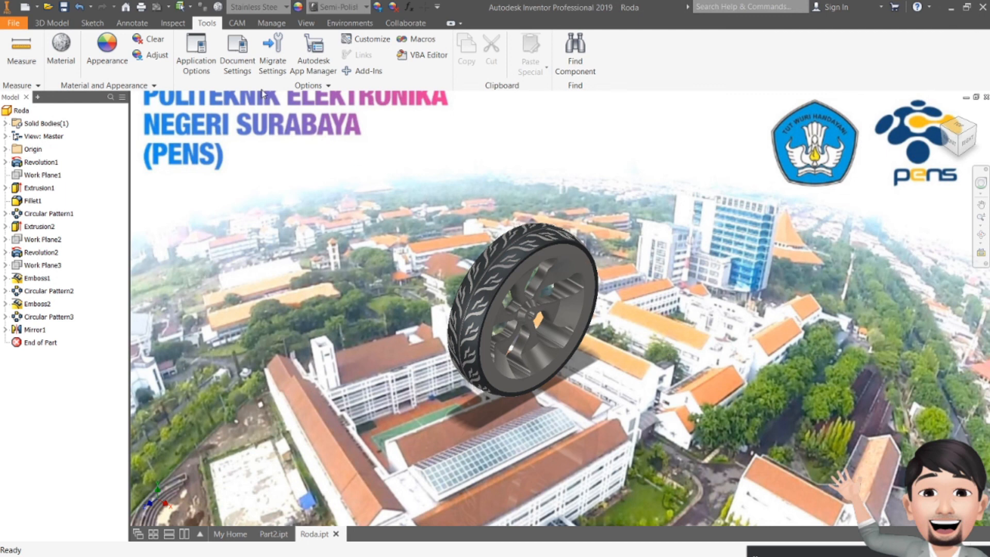
# - Set the background type to 1 Color in the application's color options, close them and look at the wheel
pyautogui.click(197, 61)
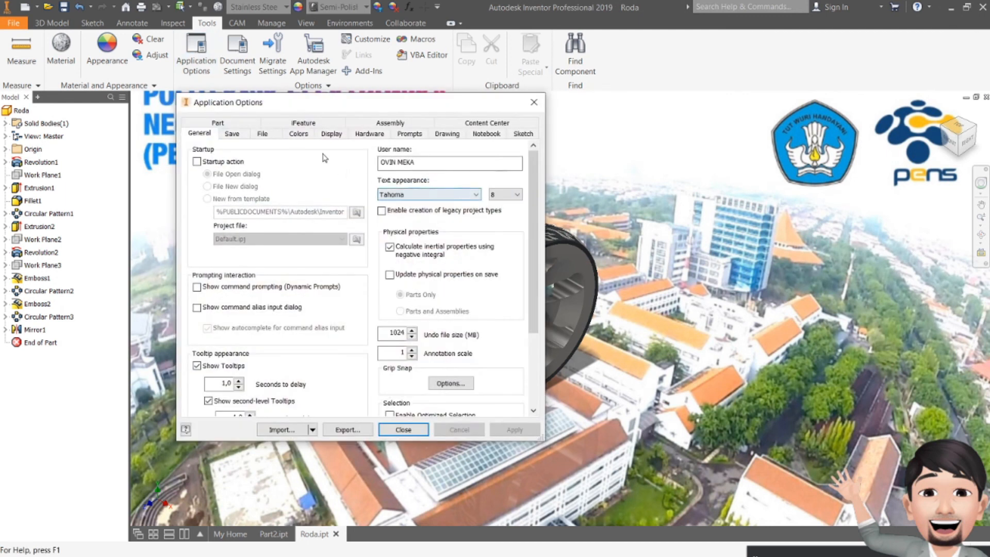
pyautogui.click(298, 135)
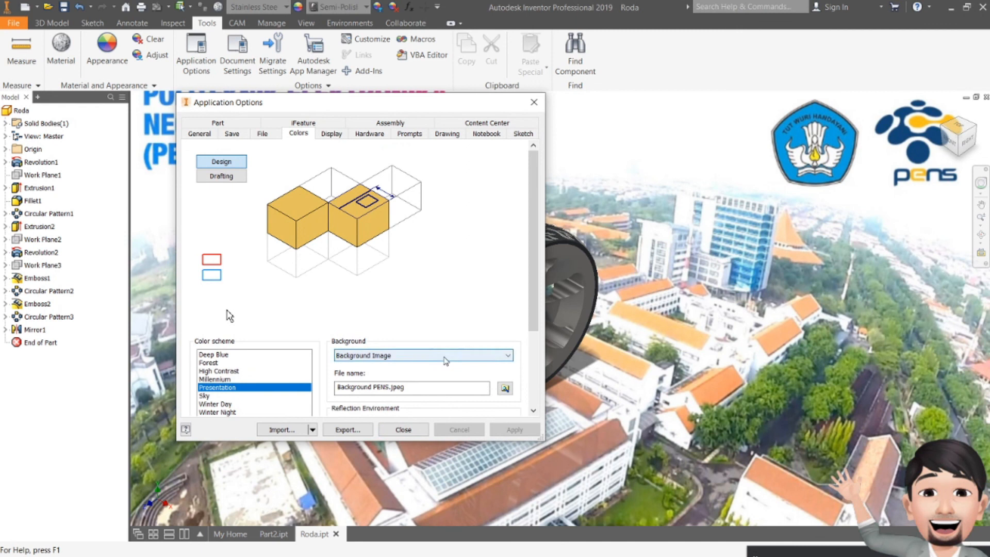
pyautogui.click(505, 389)
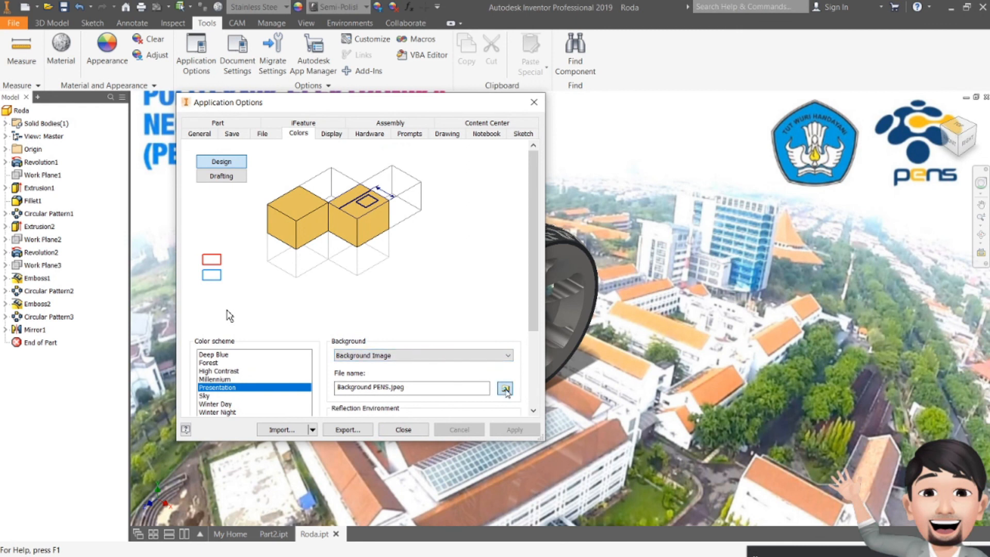
pyautogui.click(484, 171)
pyautogui.click(484, 170)
pyautogui.click(484, 170)
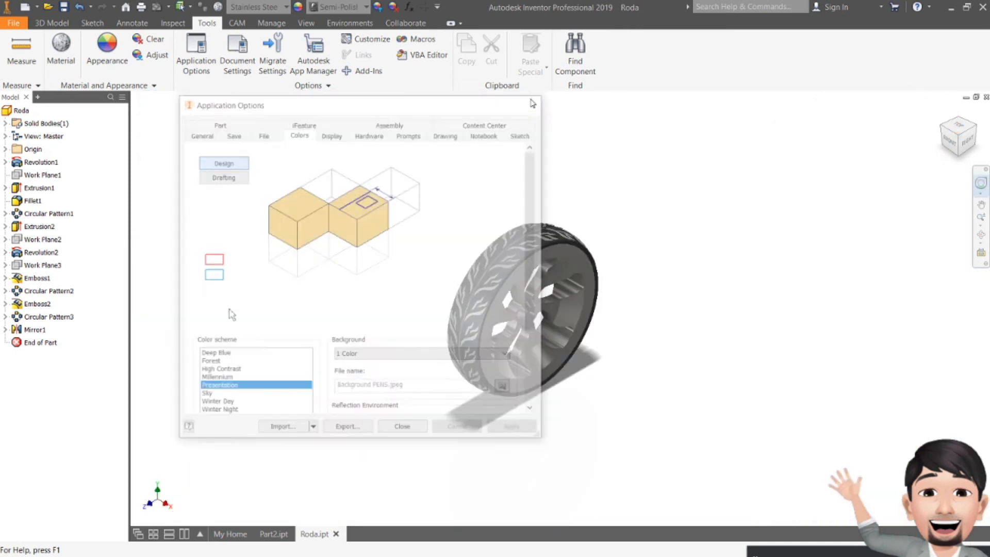
pyautogui.scroll(-5, 603, 287)
pyautogui.scroll(8, 602, 287)
pyautogui.moveTo(524, 311); pyautogui.dragTo(544, 289, button='middle')
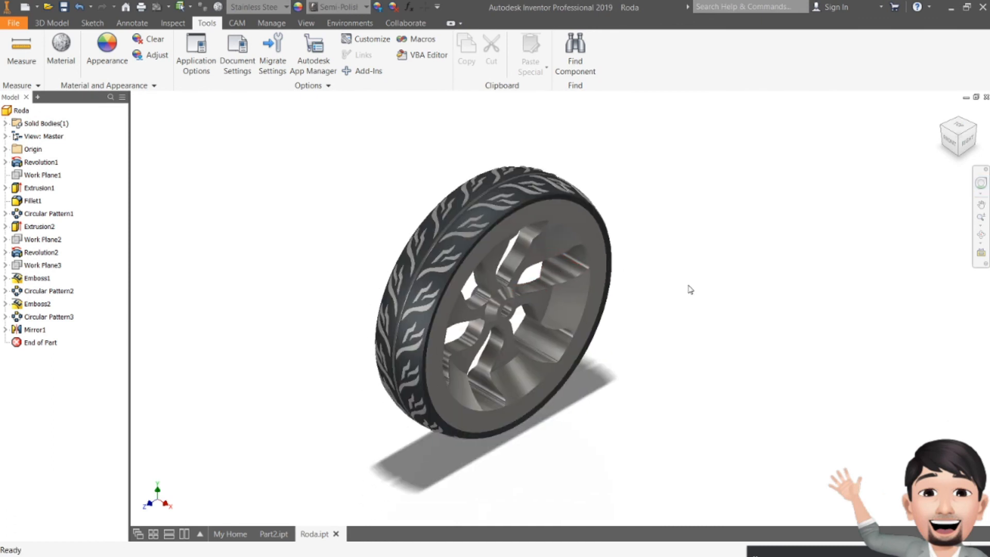
# - Open the color settings in Application Options and preview the Sky, Winter Day, Presentation and Millennium color schemes
pyautogui.click(201, 59)
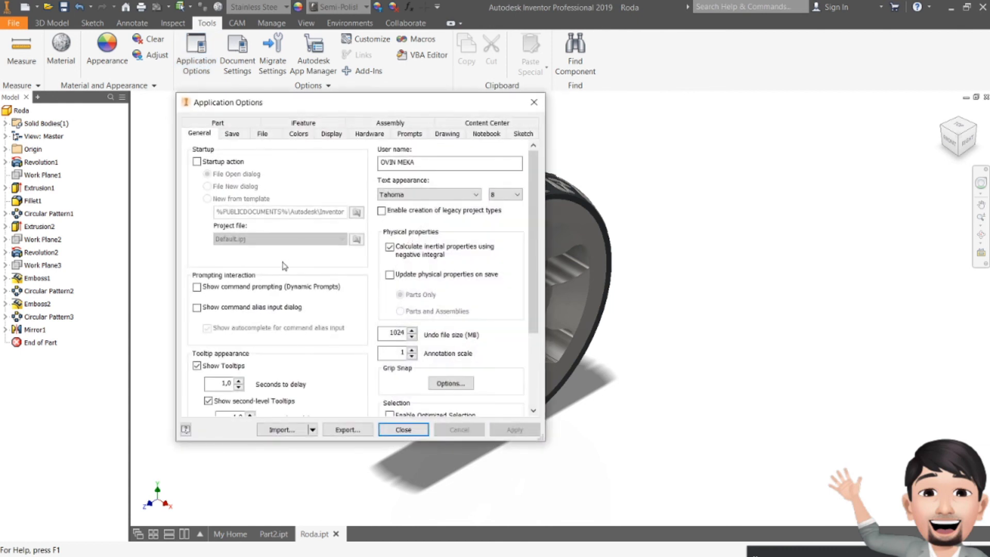
pyautogui.click(298, 133)
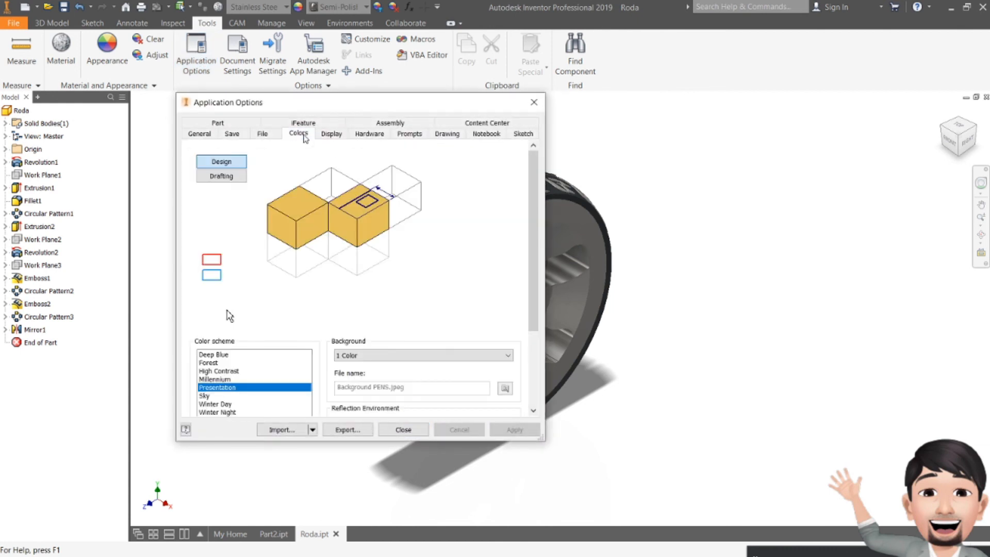
pyautogui.moveTo(536, 297); pyautogui.dragTo(535, 355)
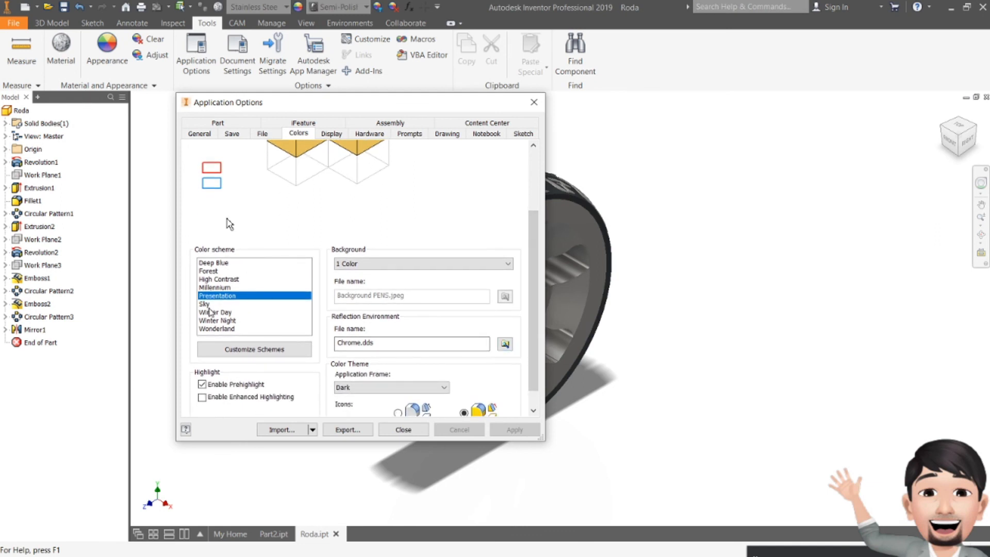
pyautogui.click(211, 306)
pyautogui.click(213, 312)
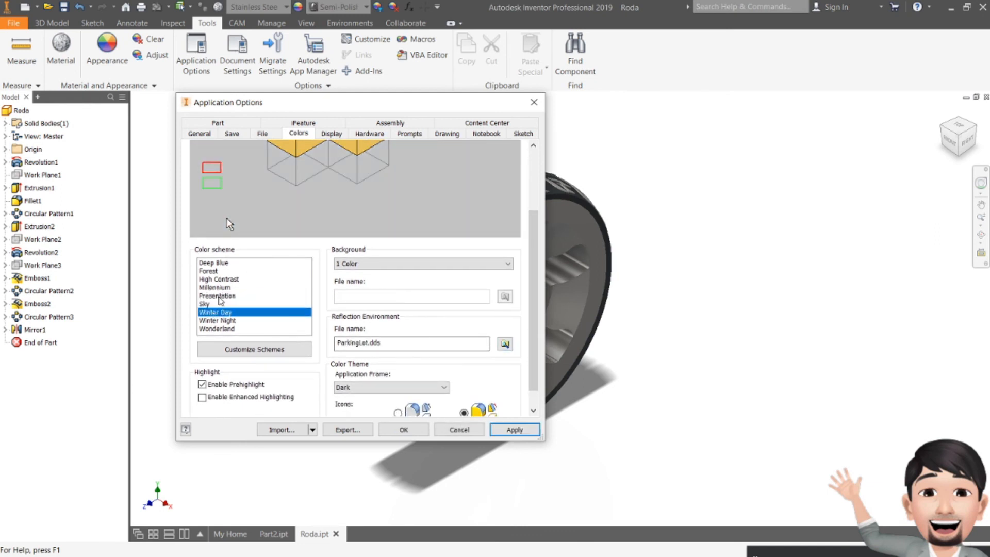
pyautogui.click(220, 295)
pyautogui.click(220, 287)
pyautogui.click(227, 313)
pyautogui.scroll(3, 228, 313)
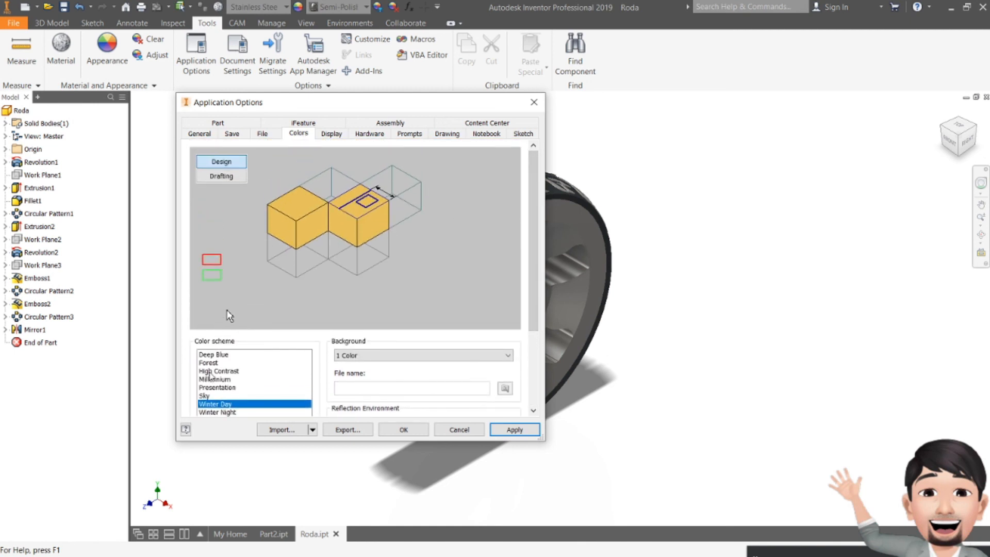
# - Preview the Forest, Deep Blue, Millennium and High Contrast schemes, apply the Presentation scheme and close the application options
pyautogui.click(215, 363)
pyautogui.click(219, 354)
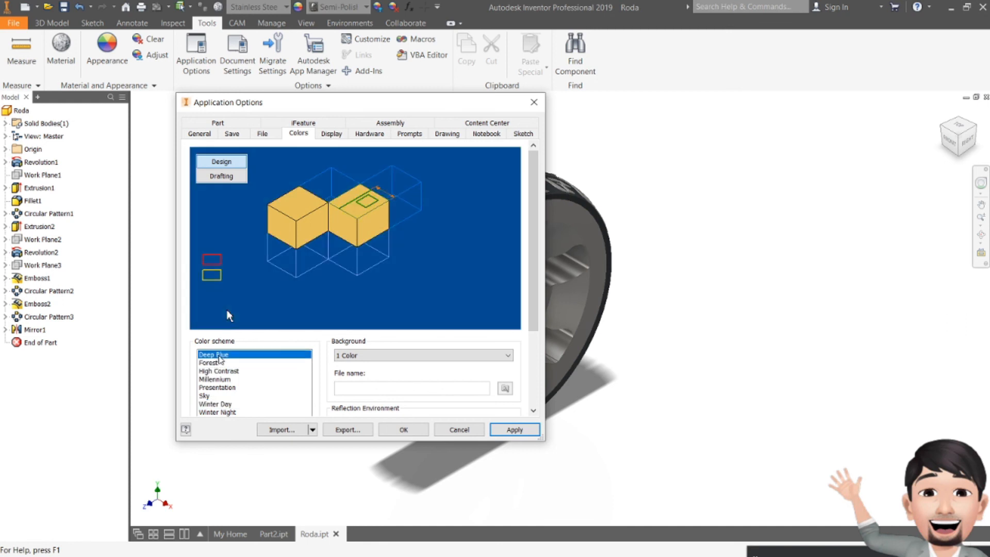
pyautogui.click(217, 380)
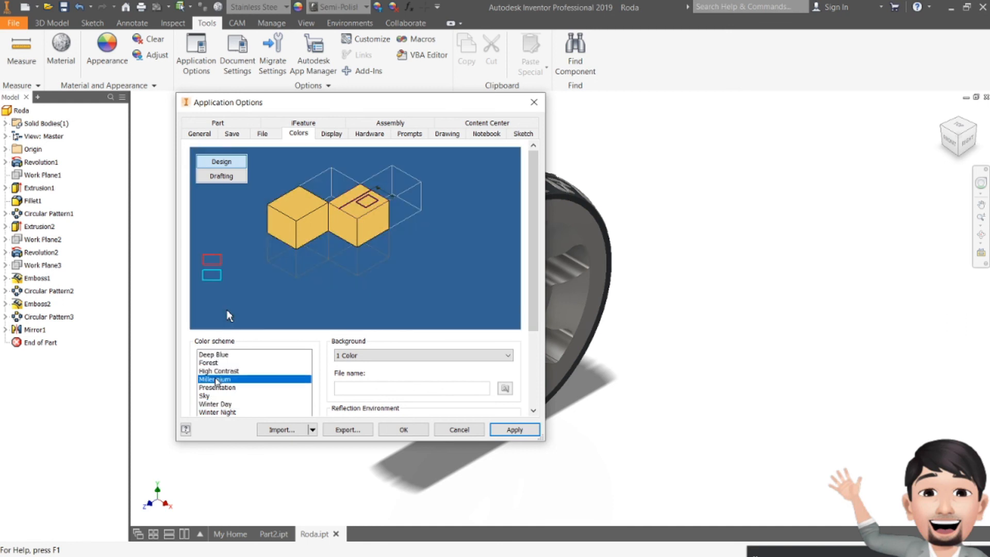
pyautogui.click(227, 371)
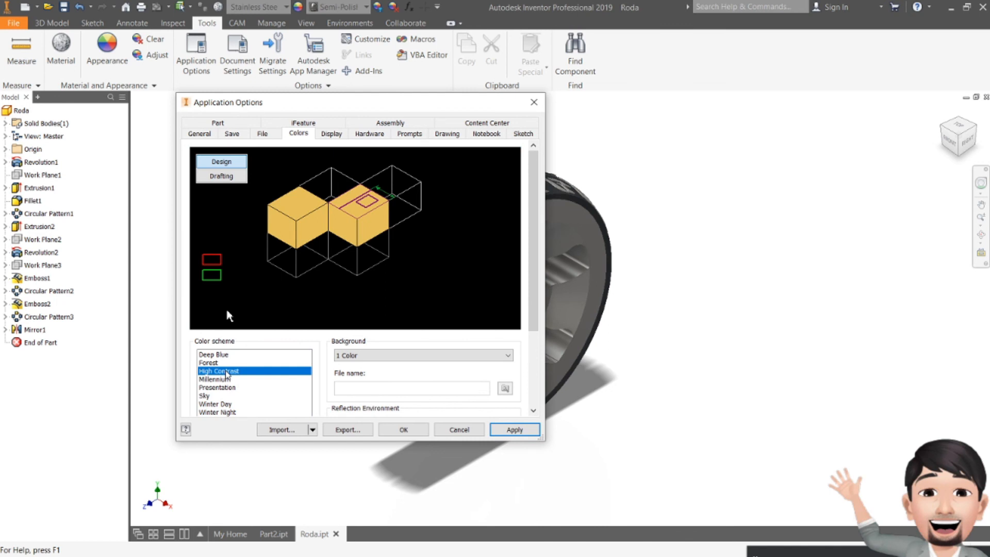
pyautogui.click(227, 379)
pyautogui.click(222, 387)
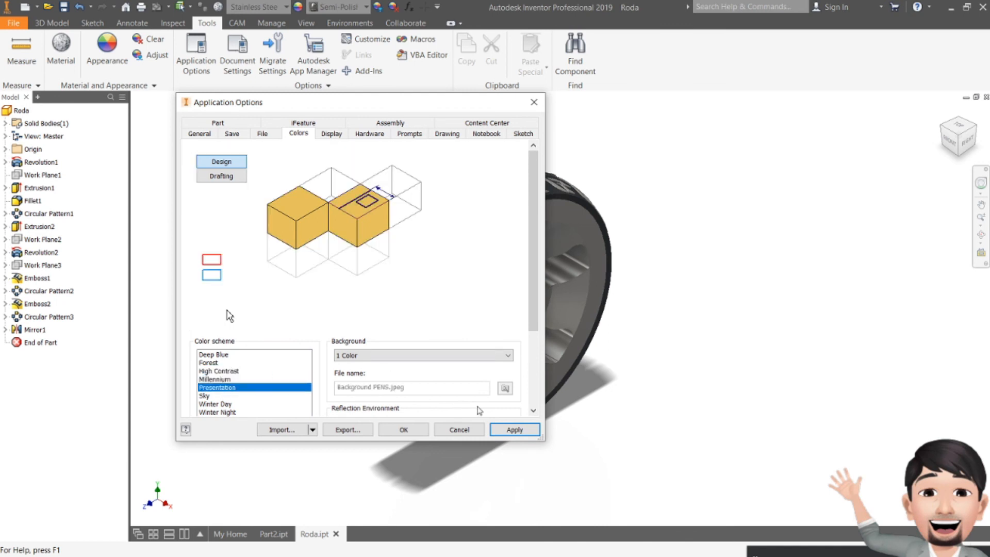
pyautogui.click(506, 430)
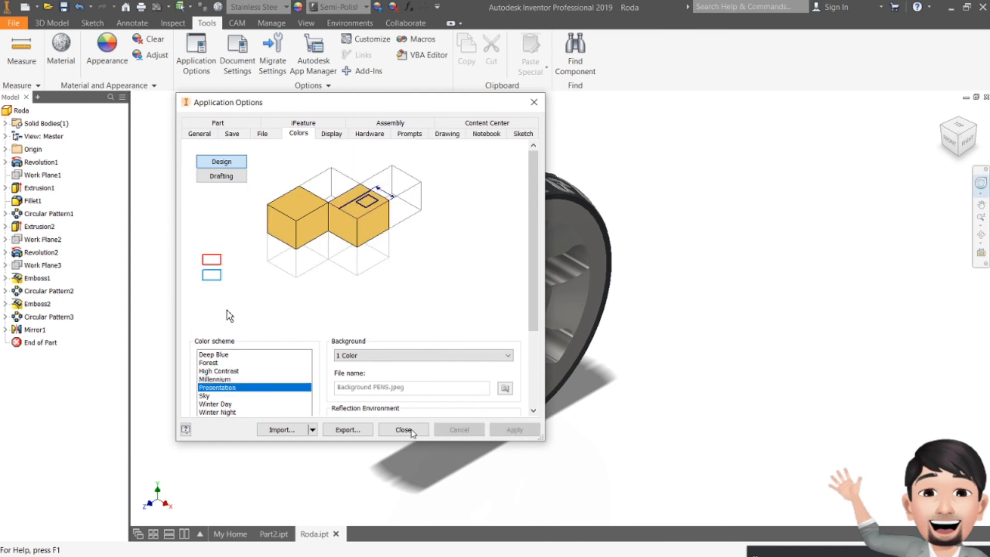
pyautogui.click(403, 430)
# - Open the wheel in the Inventor Studio environment
pyautogui.moveTo(707, 282); pyautogui.dragTo(744, 287, button='middle')
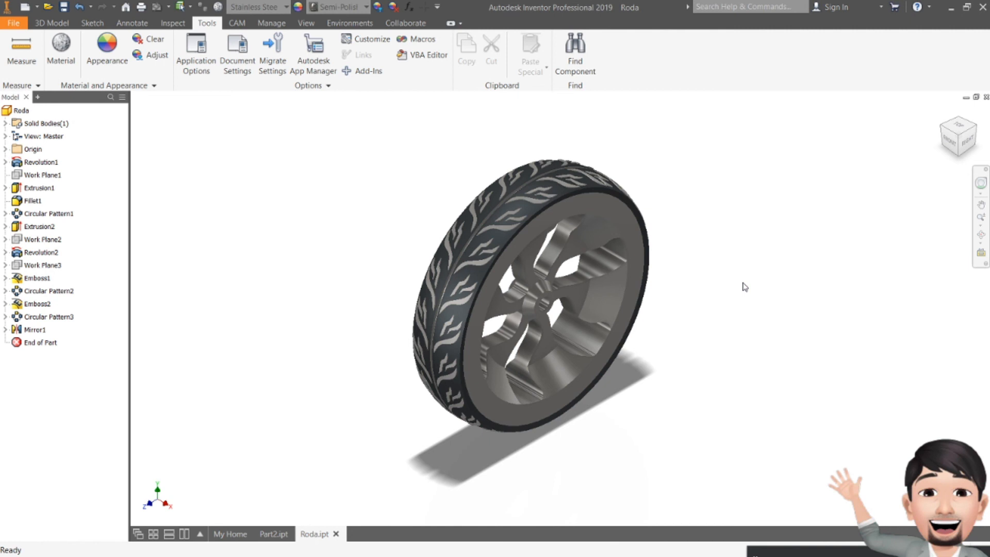
pyautogui.click(333, 24)
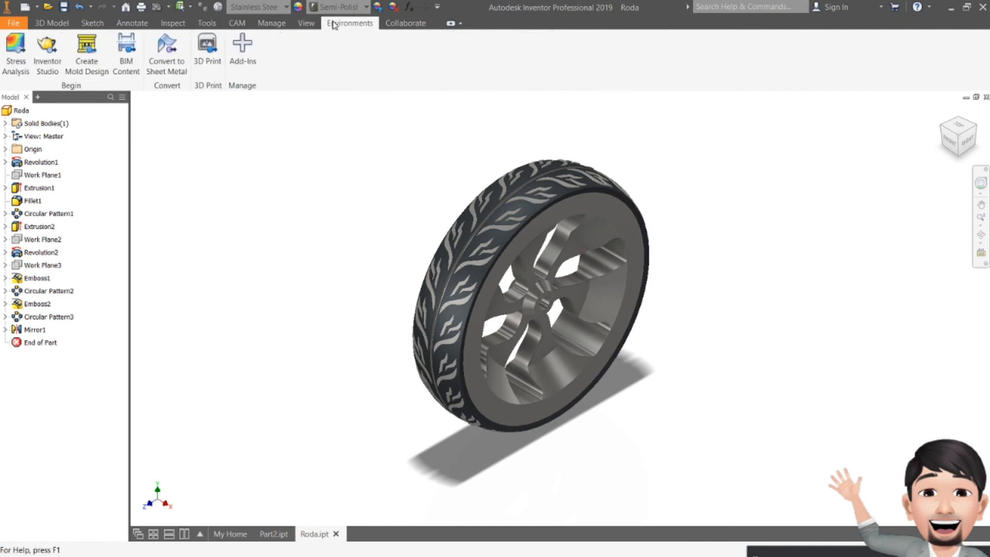
pyautogui.click(44, 65)
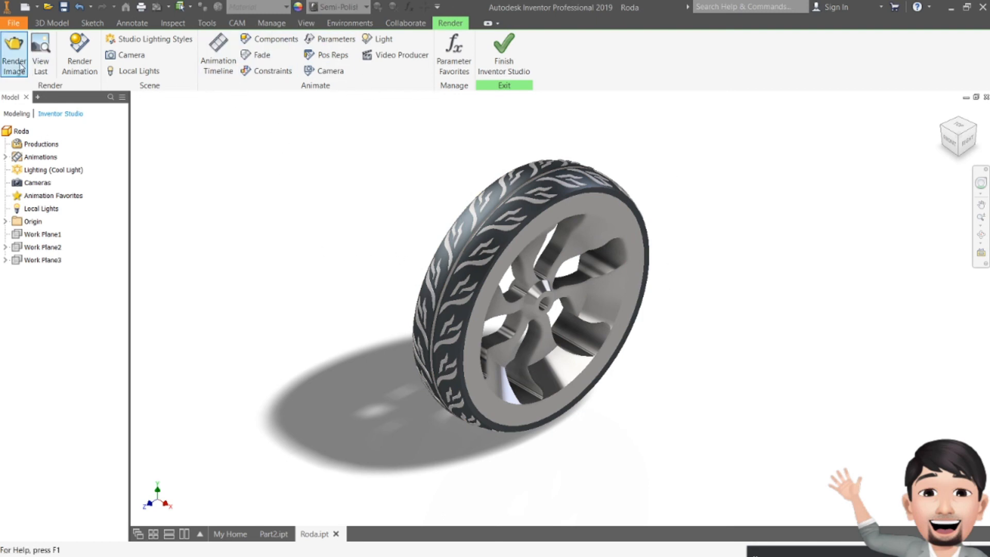
# - Start a studio camera, target it at the wheel's hub and place its position a short way out from the hub
pyautogui.click(126, 55)
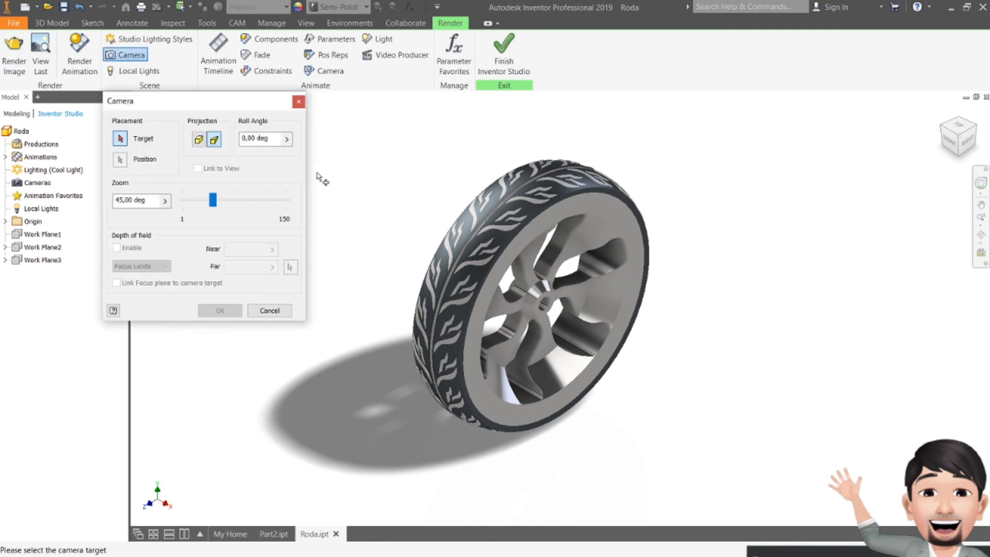
pyautogui.moveTo(376, 201); pyautogui.dragTo(436, 208, button='middle')
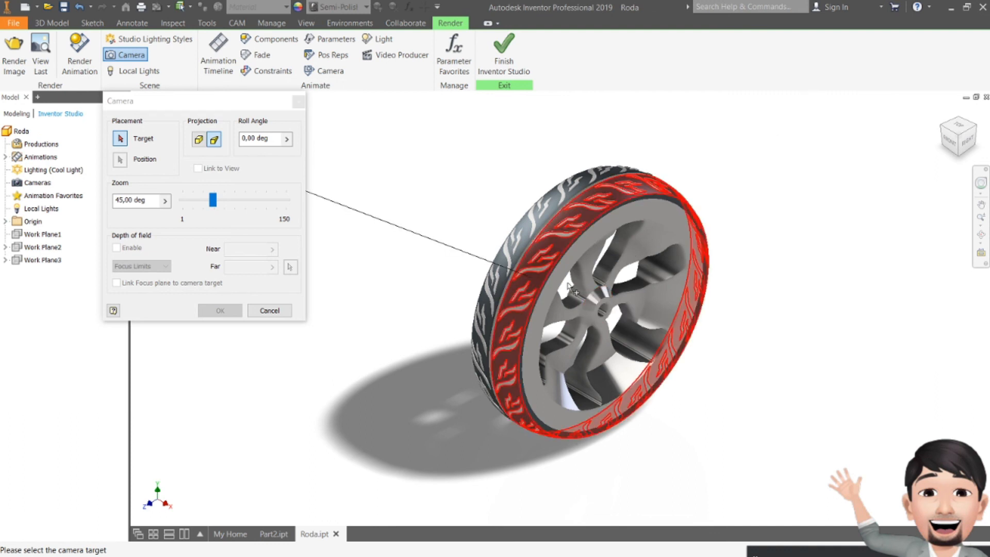
pyautogui.click(596, 304)
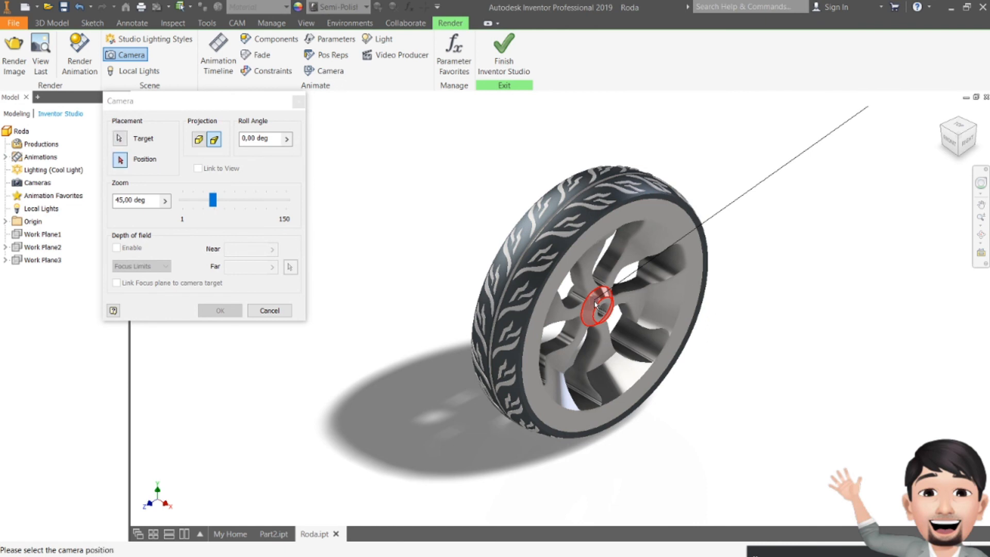
pyautogui.scroll(5, 724, 196)
pyautogui.scroll(1, 715, 209)
pyautogui.scroll(-4, 715, 209)
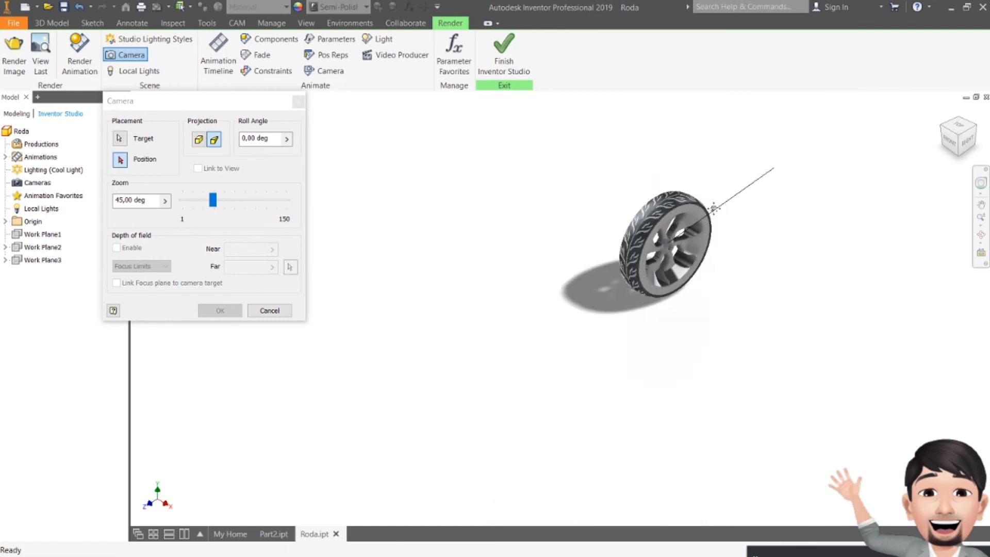
pyautogui.scroll(-4, 735, 210)
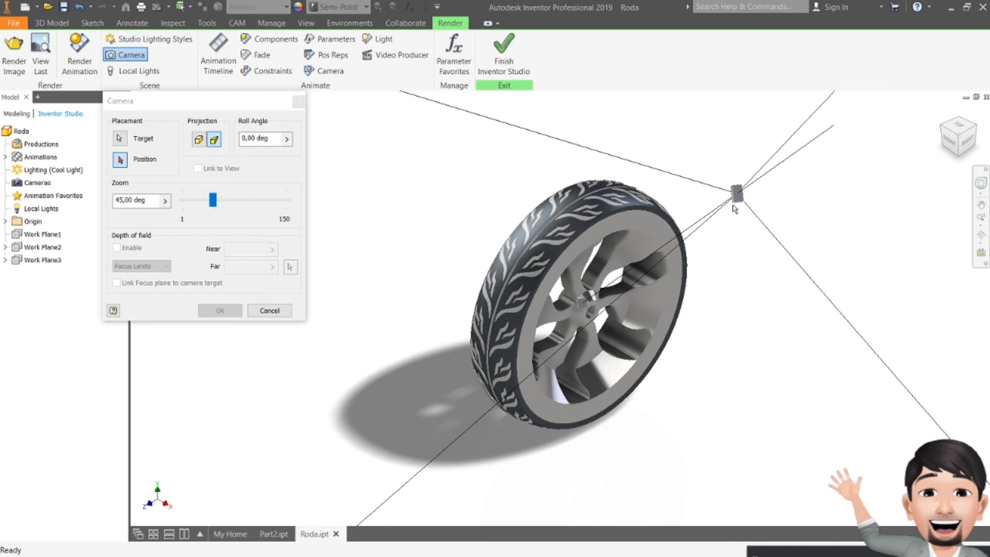
pyautogui.click(702, 219)
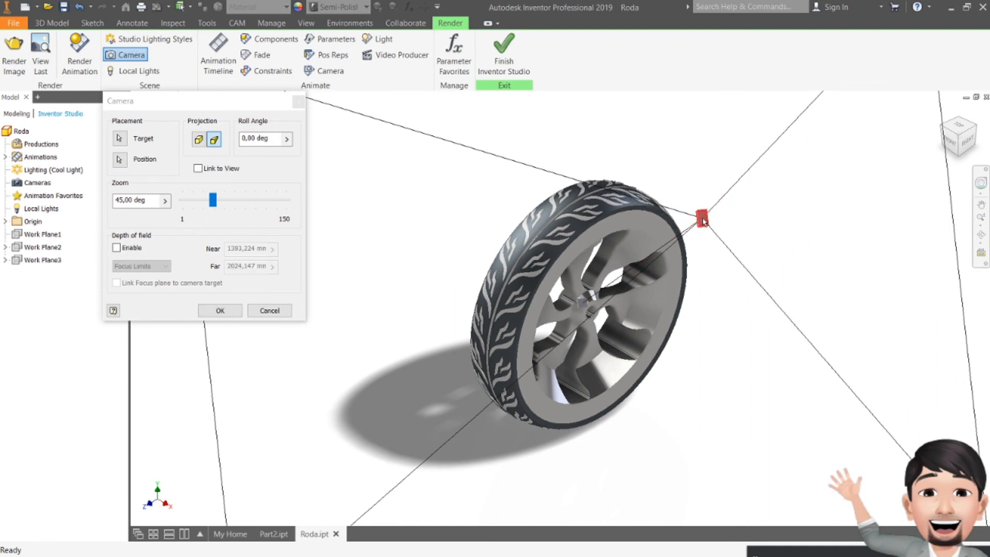
# - Preview the wheel through the camera by linking it to the view, unlink it and close the camera settings
pyautogui.click(197, 169)
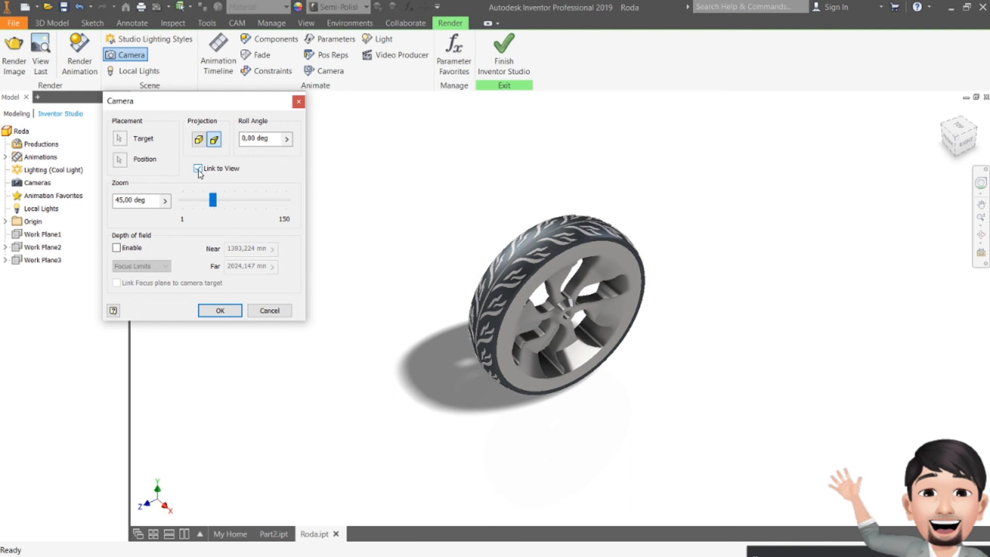
pyautogui.click(198, 169)
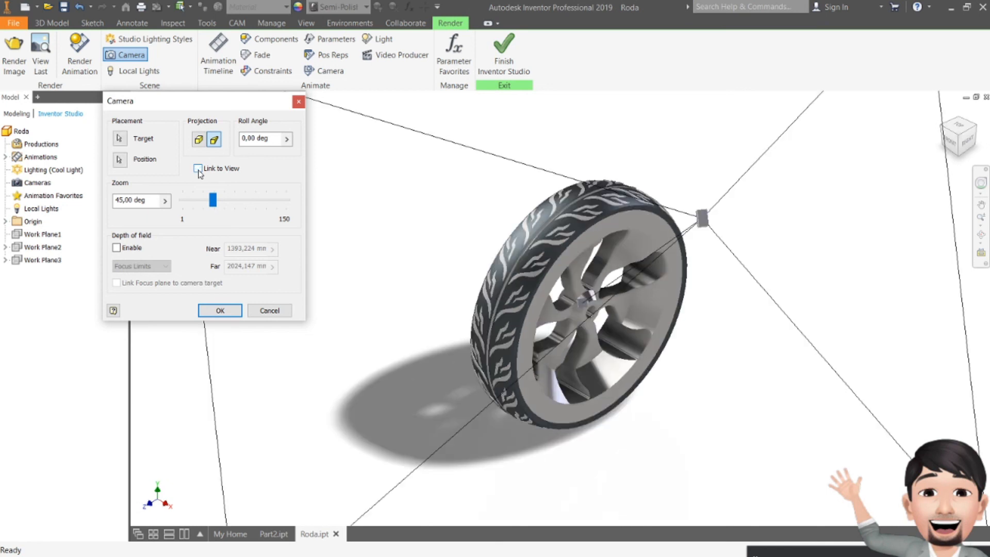
pyautogui.click(949, 126)
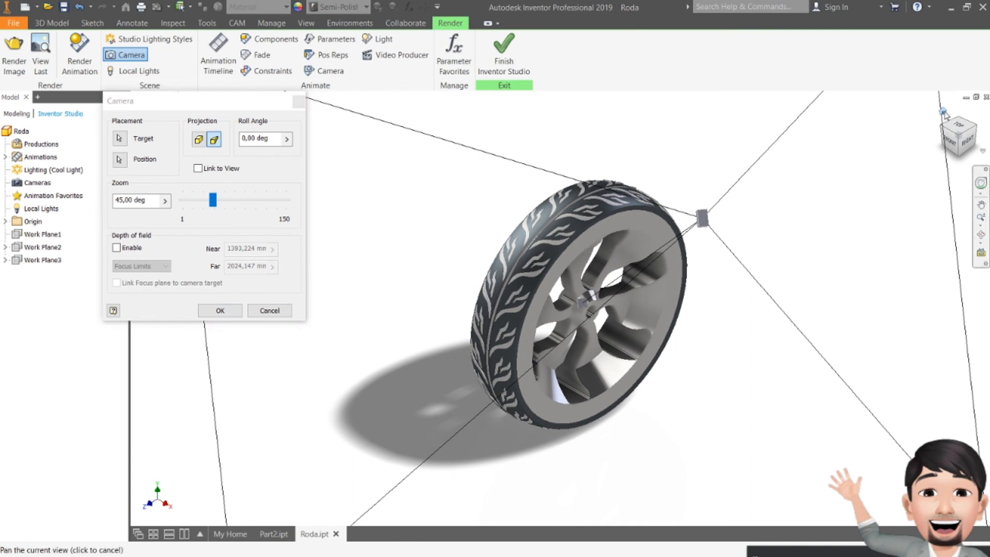
pyautogui.click(221, 310)
# - Start another camera on the wheel's opposite side, target it at the hub and place its position above and outside the wheel
pyautogui.press('F4')
pyautogui.moveTo(614, 282); pyautogui.dragTo(690, 284)
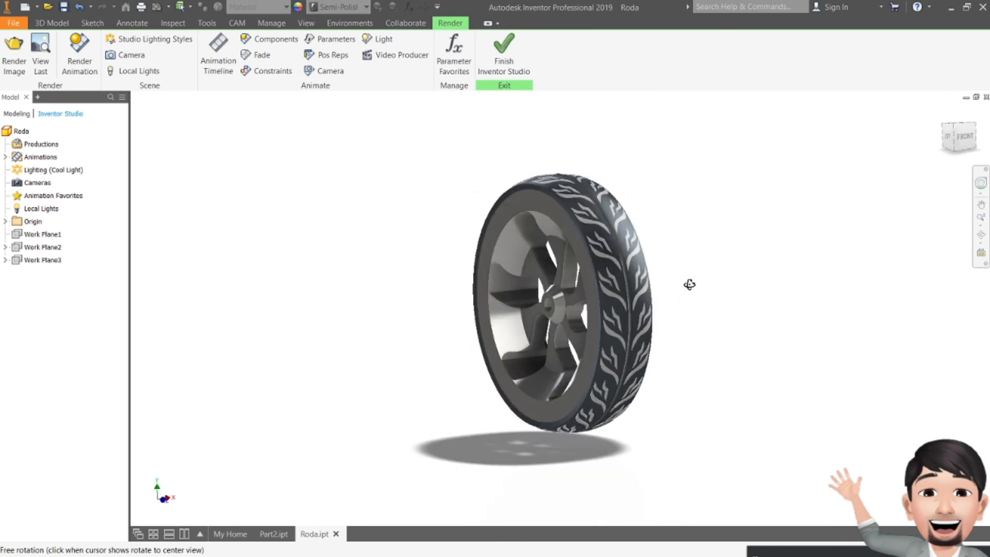
pyautogui.press('Escape')
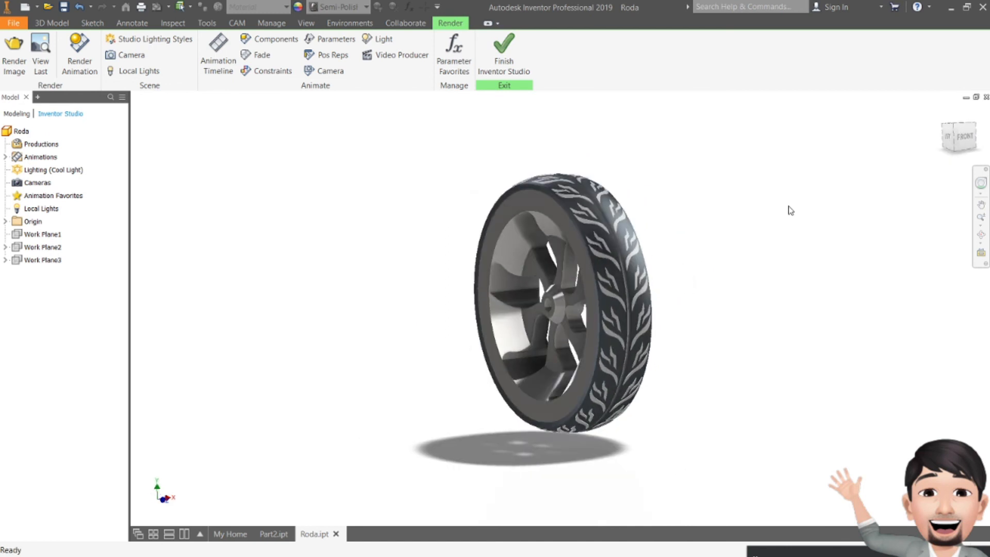
pyautogui.click(123, 55)
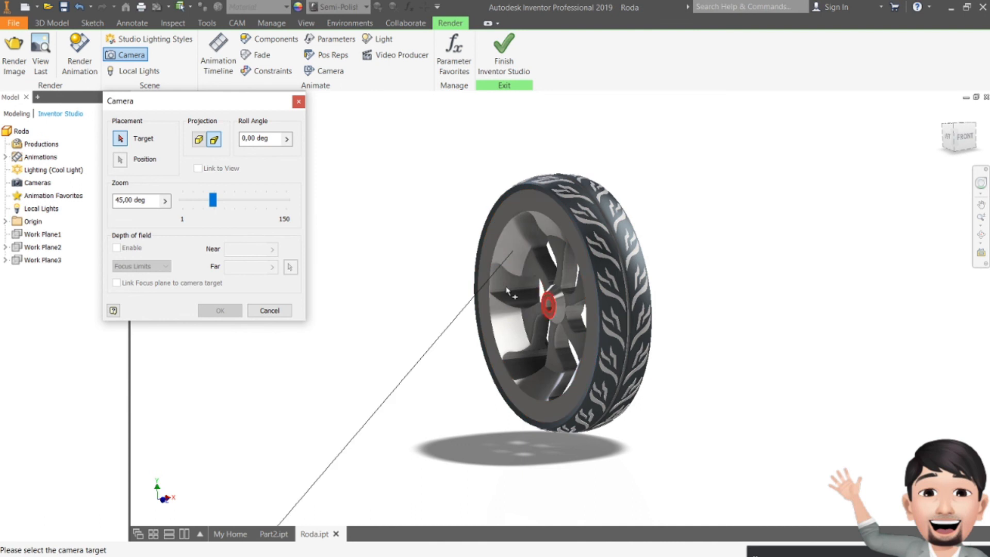
pyautogui.click(556, 296)
pyautogui.click(424, 219)
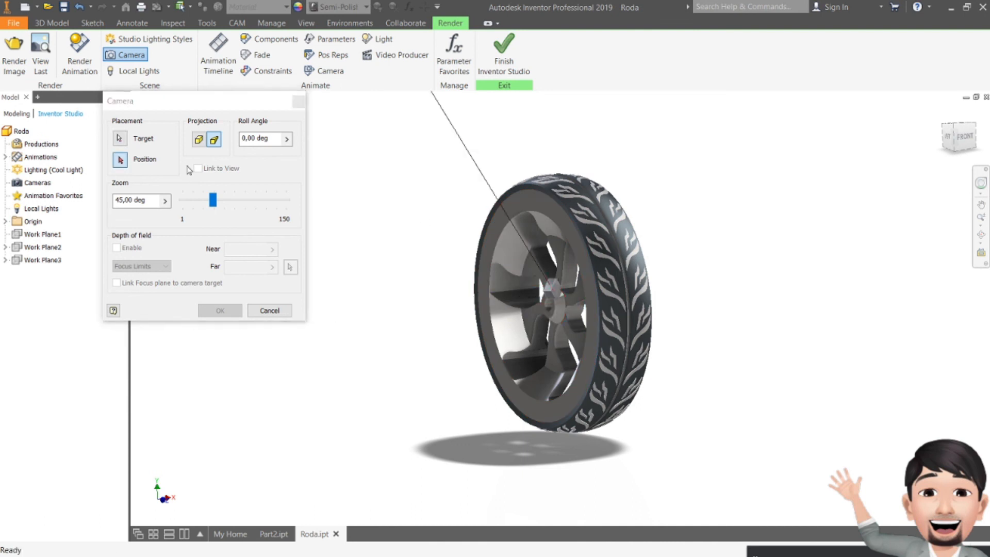
pyautogui.click(441, 106)
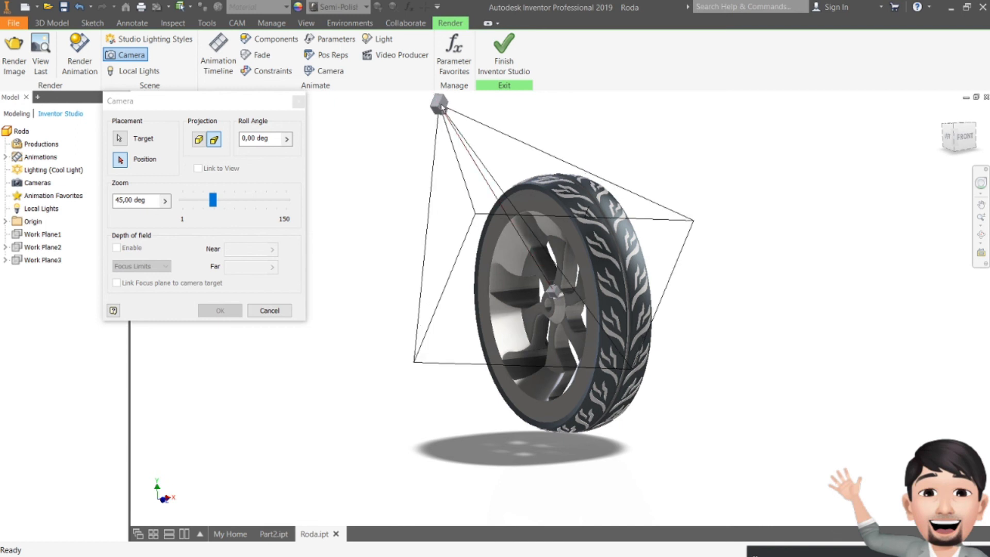
# - Compare the scene with the camera's linked view, set the camera zoom to 47.70 deg and keep it linked to the view
pyautogui.click(197, 168)
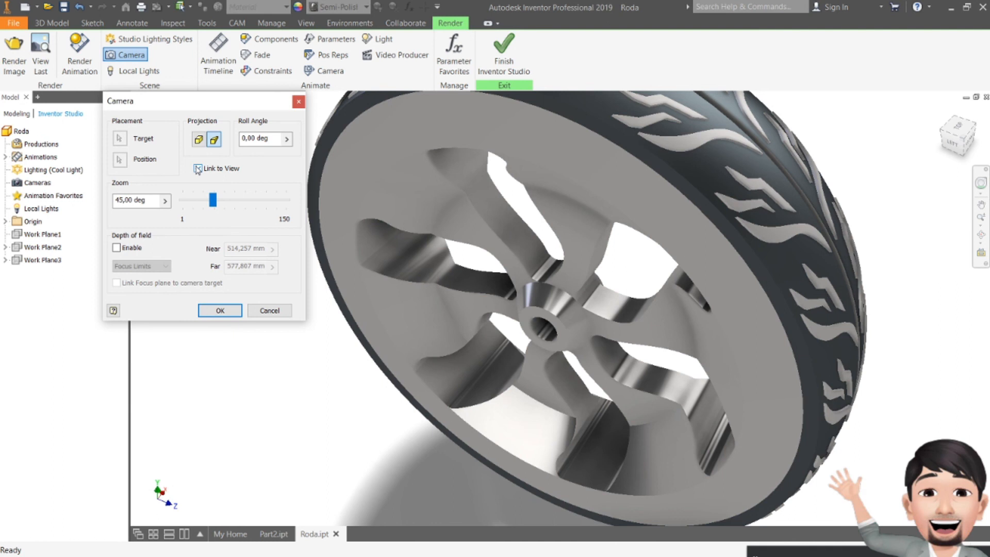
pyautogui.click(197, 168)
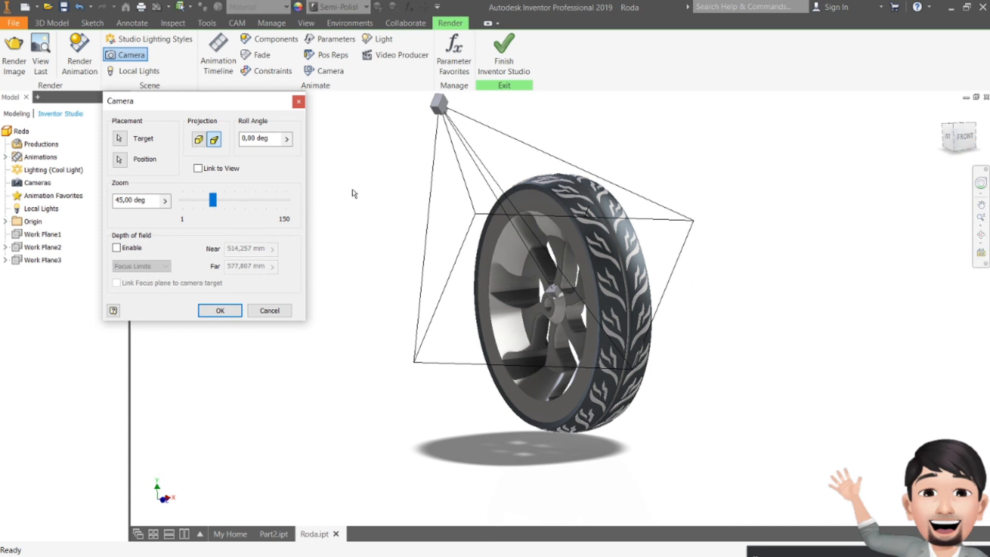
pyautogui.click(198, 168)
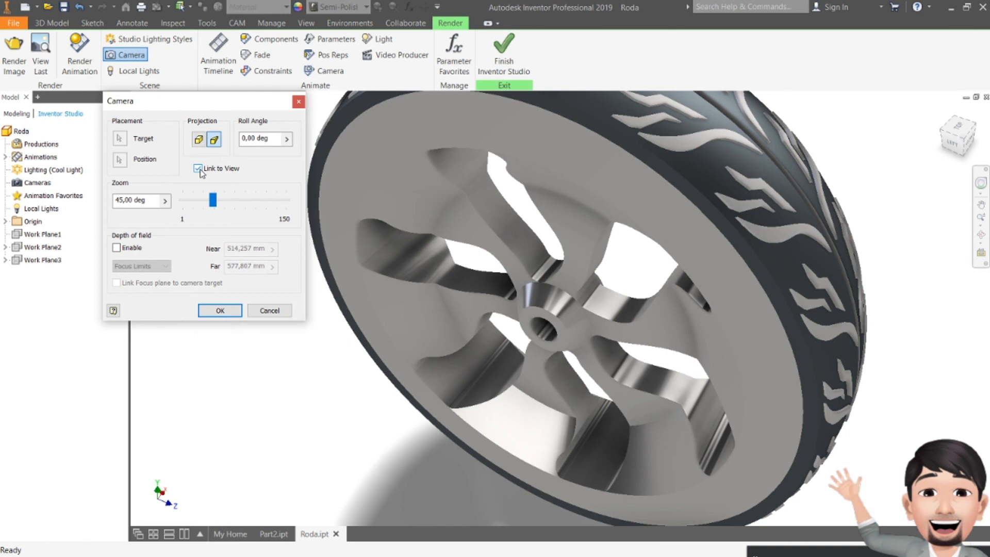
pyautogui.click(198, 169)
pyautogui.moveTo(213, 200)
pyautogui.mouseDown()
pyautogui.moveTo(237, 203)
pyautogui.moveTo(177, 195)
pyautogui.moveTo(230, 200)
pyautogui.moveTo(215, 200)
pyautogui.mouseUp()
pyautogui.click(203, 170)
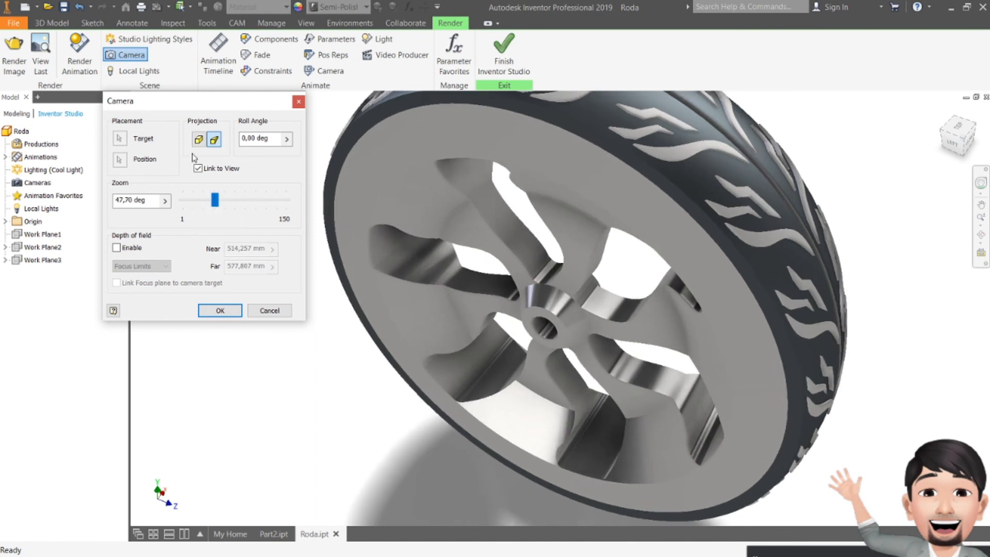
# - Compare the camera's projection modes, choose orthographic and set the roll angle to 30 deg
pyautogui.click(199, 140)
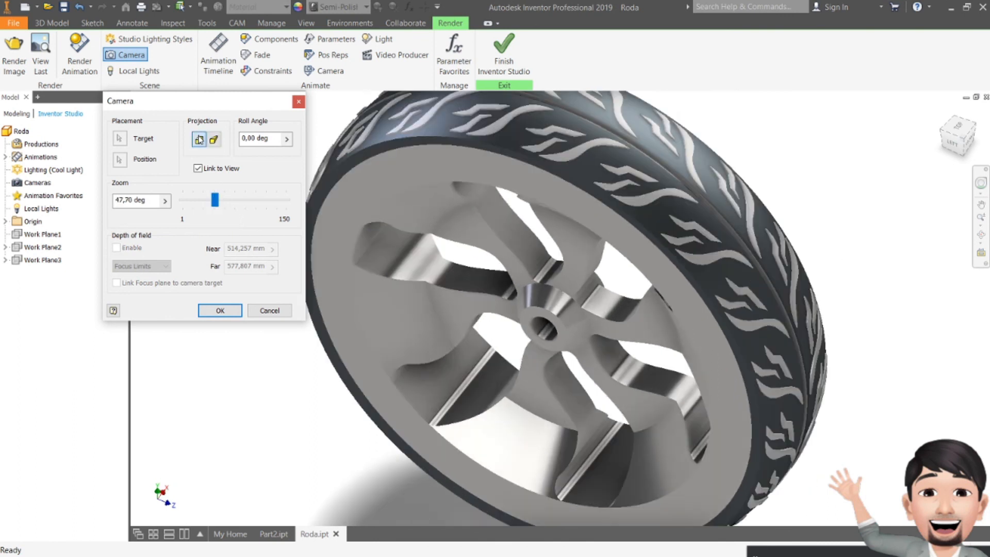
pyautogui.click(214, 142)
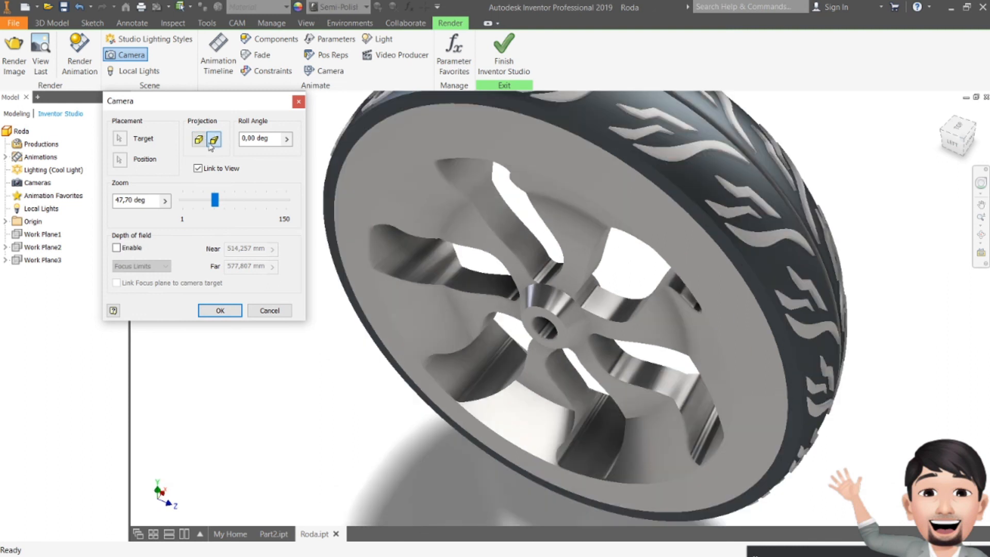
pyautogui.click(199, 140)
pyautogui.press('Tab')
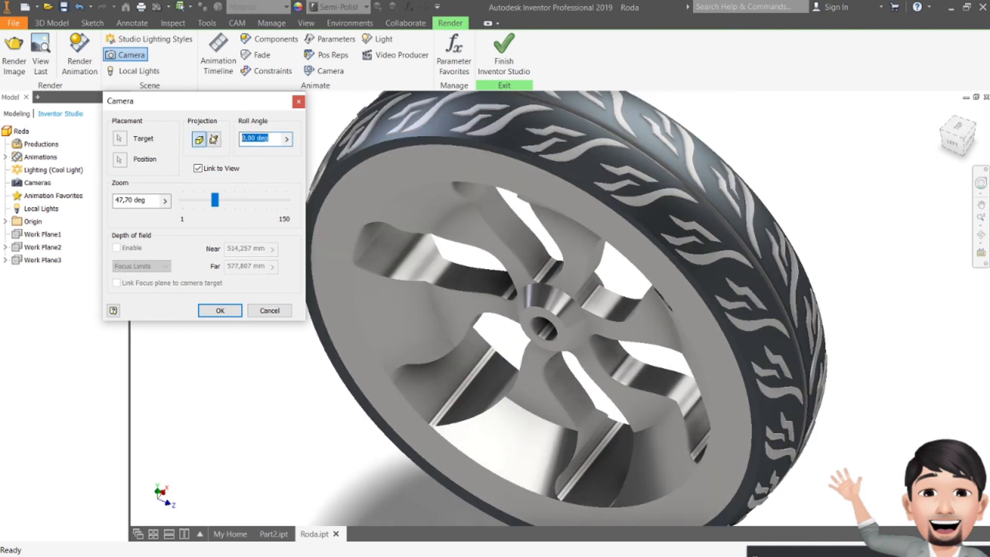
pyautogui.write('30')
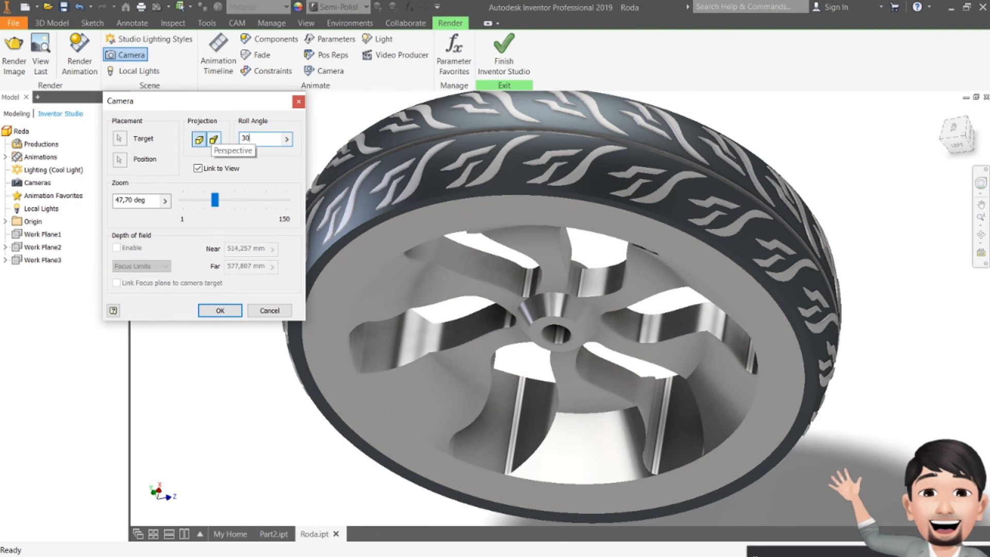
# - Set the camera's roll angle to 0 and cancel the camera setup
pyautogui.moveTo(266, 134); pyautogui.dragTo(219, 135)
pyautogui.write('0')
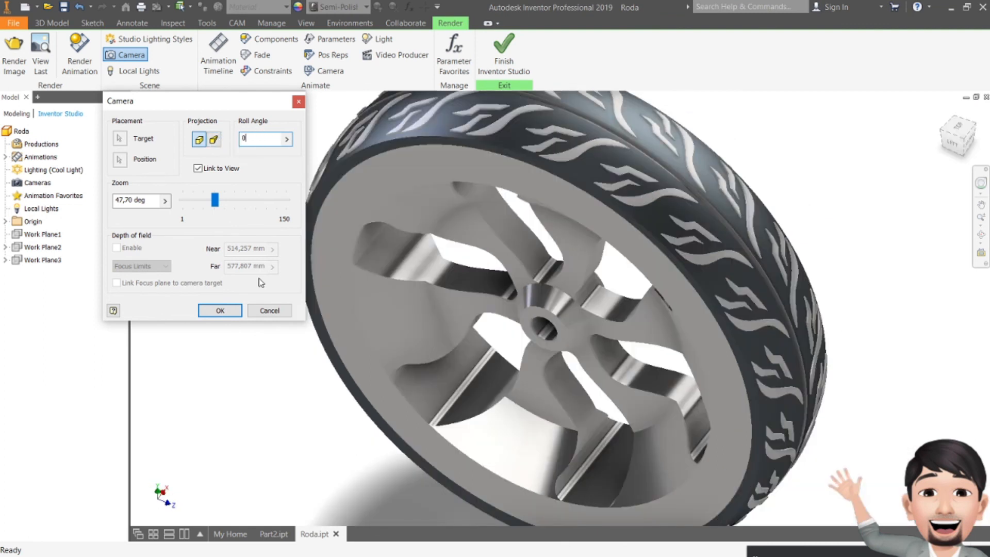
pyautogui.click(270, 310)
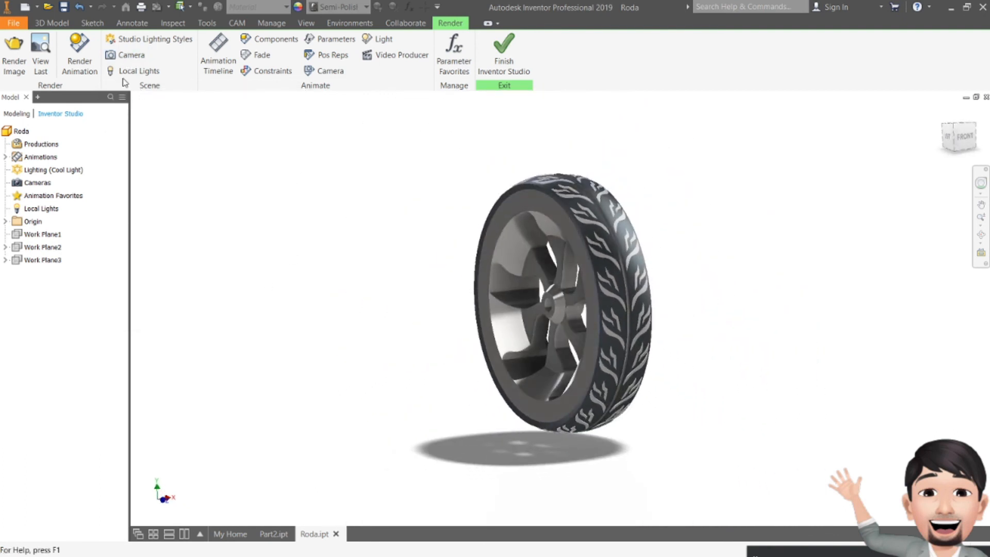
# - Try exposure -3, rotation 172 deg and scale 88% on the Cool Light lighting style, reset them and close the lighting styles
pyautogui.click(155, 39)
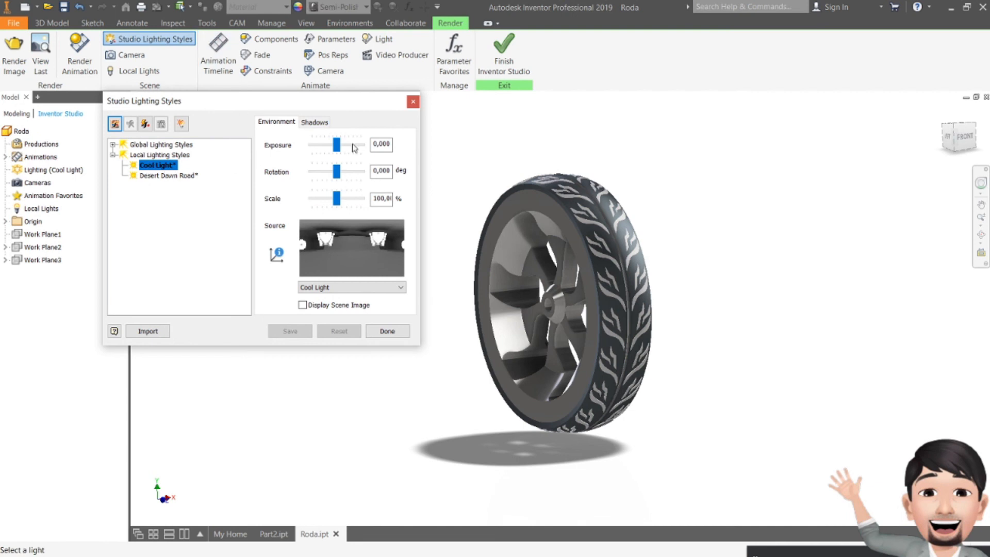
pyautogui.moveTo(337, 145); pyautogui.dragTo(333, 200)
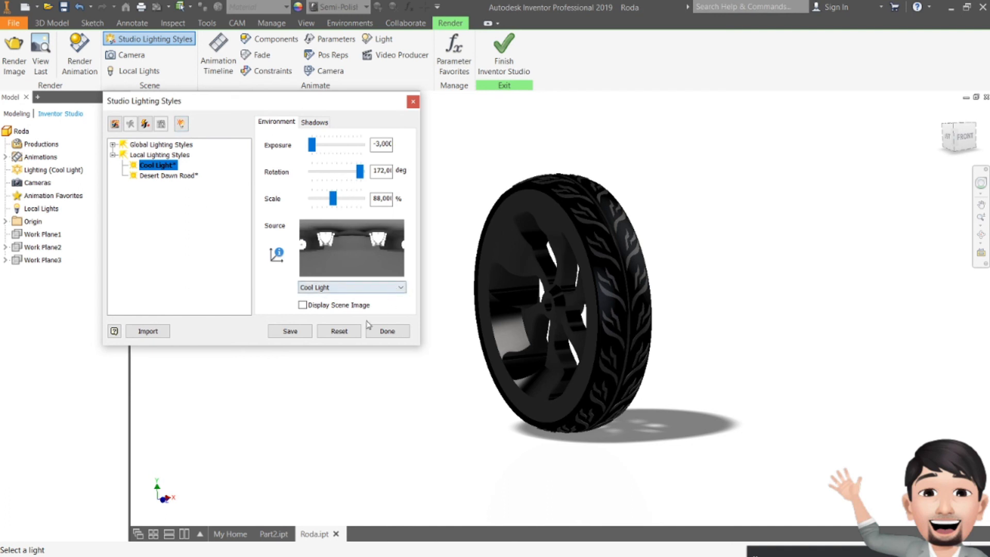
pyautogui.click(345, 331)
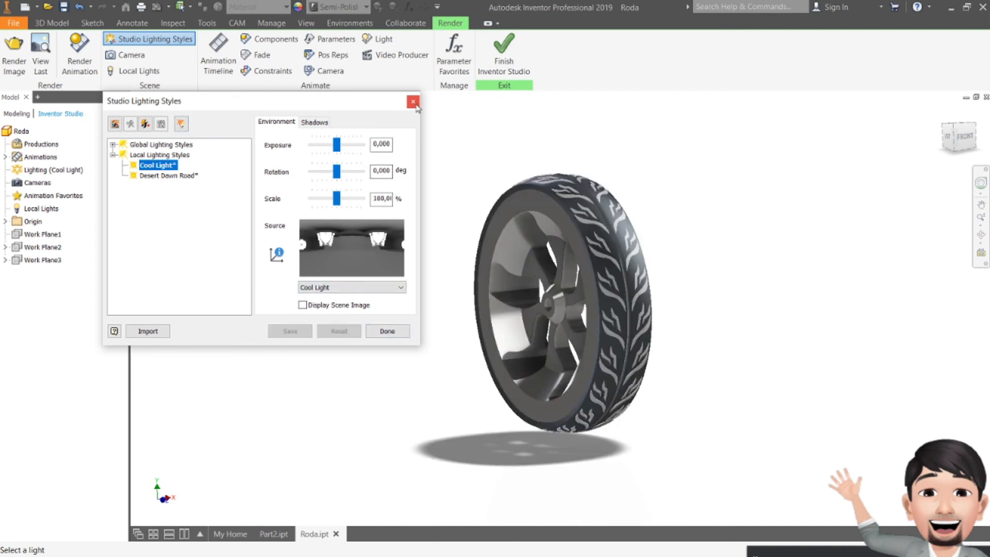
pyautogui.click(413, 102)
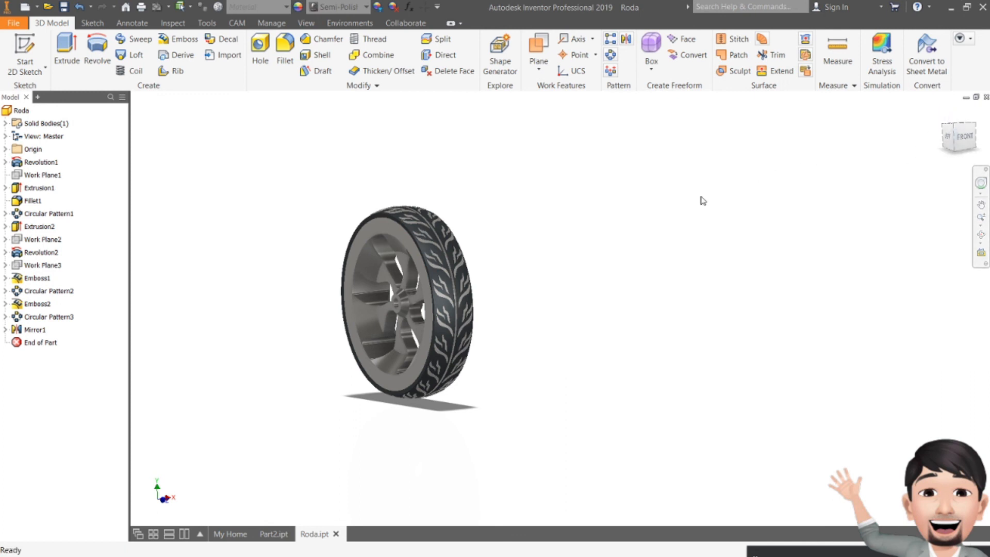
# - Leave Inventor Studio and examine the finished wheel up close from its other side
pyautogui.keyDown('shift'); pyautogui.moveTo(547, 328); pyautogui.dragTo(509, 381, button='middle'); pyautogui.keyUp('shift')
pyautogui.scroll(-3, 502, 358)
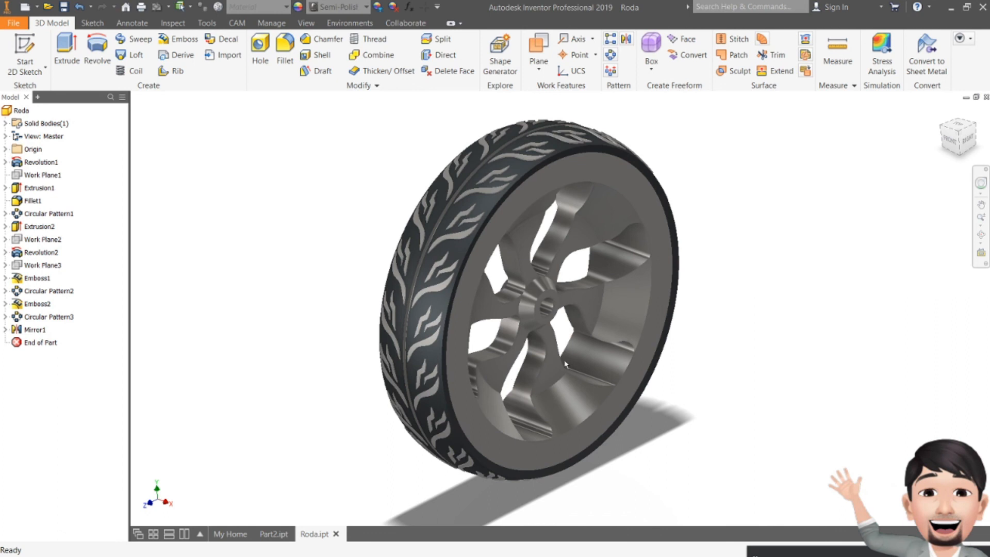